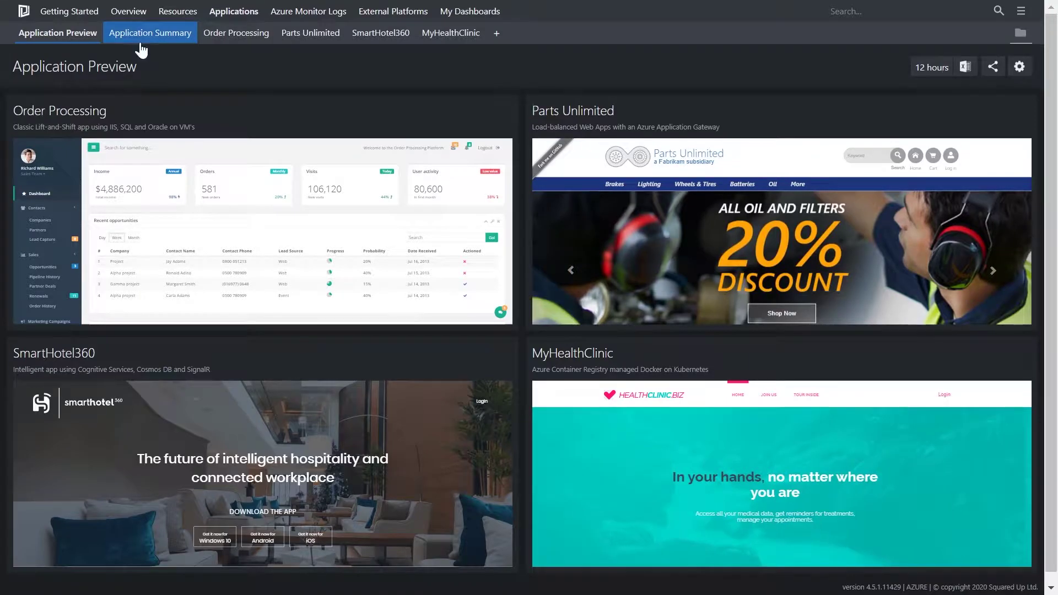
- Open the Application Summary dashboard and review its incident, traffic, response time, cost and alert tiles for all four applications
{"action": "left_click", "coordinate": [142, 38]}
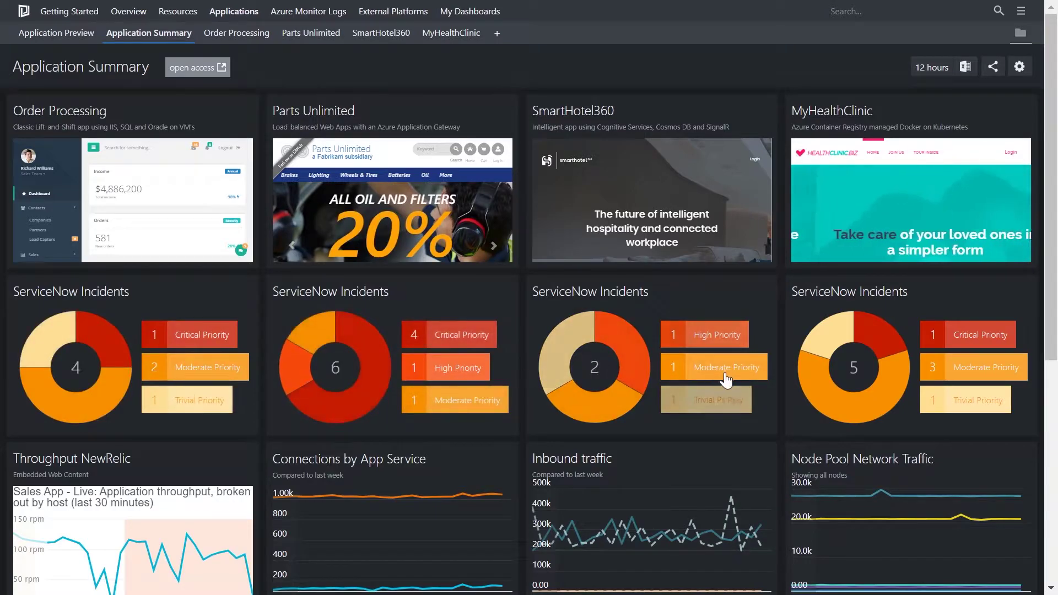
{"action": "scroll", "coordinate": [835, 396], "scroll_direction": "down", "scroll_amount": 3}
{"action": "scroll", "coordinate": [834, 392], "scroll_direction": "down", "scroll_amount": 2}
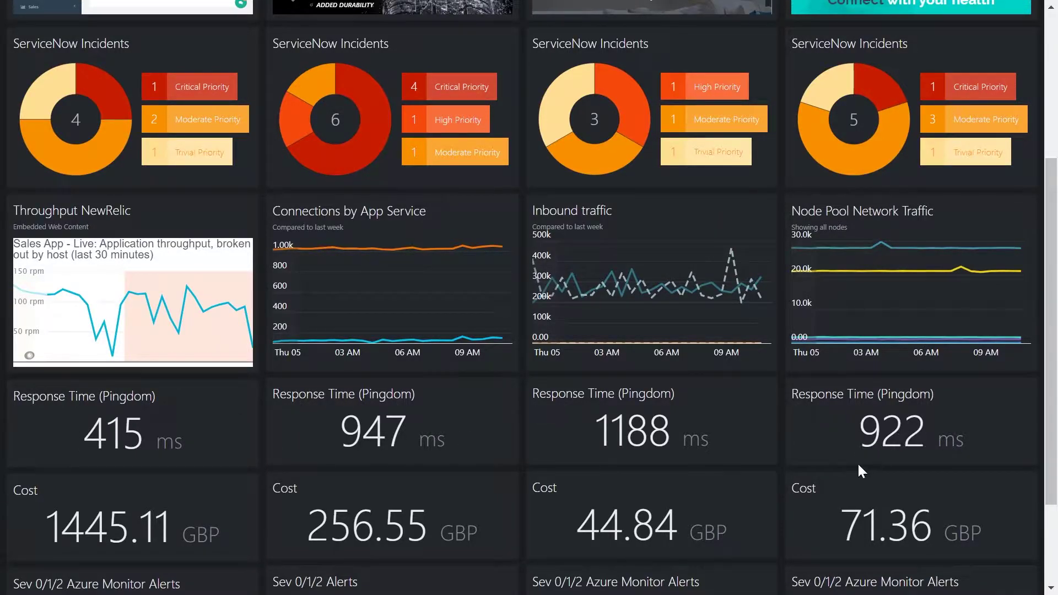
{"action": "scroll", "coordinate": [859, 465], "scroll_direction": "down", "scroll_amount": 3}
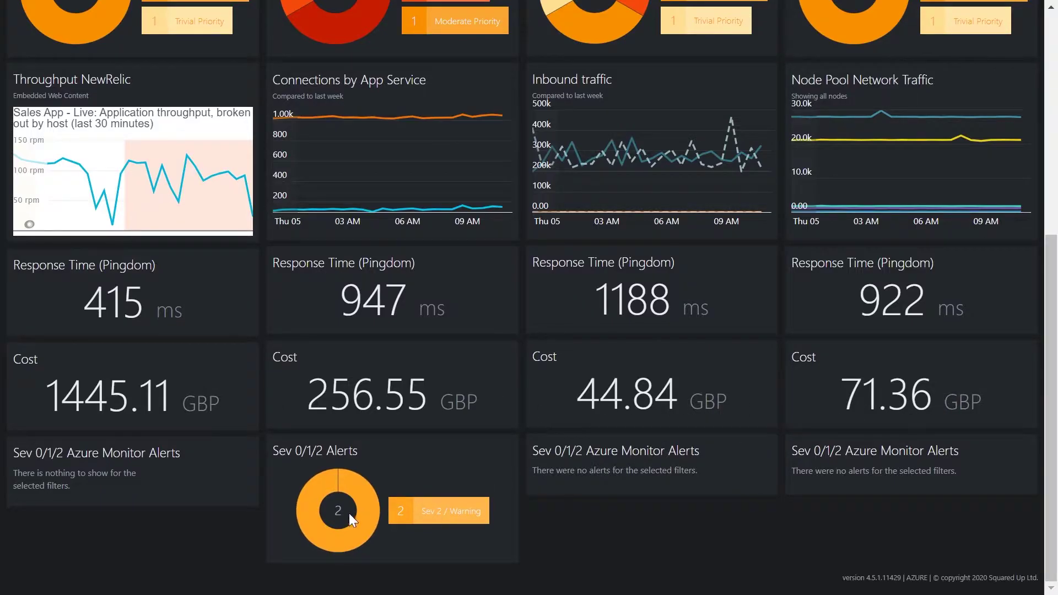
{"action": "scroll", "coordinate": [336, 502], "scroll_direction": "up", "scroll_amount": 7}
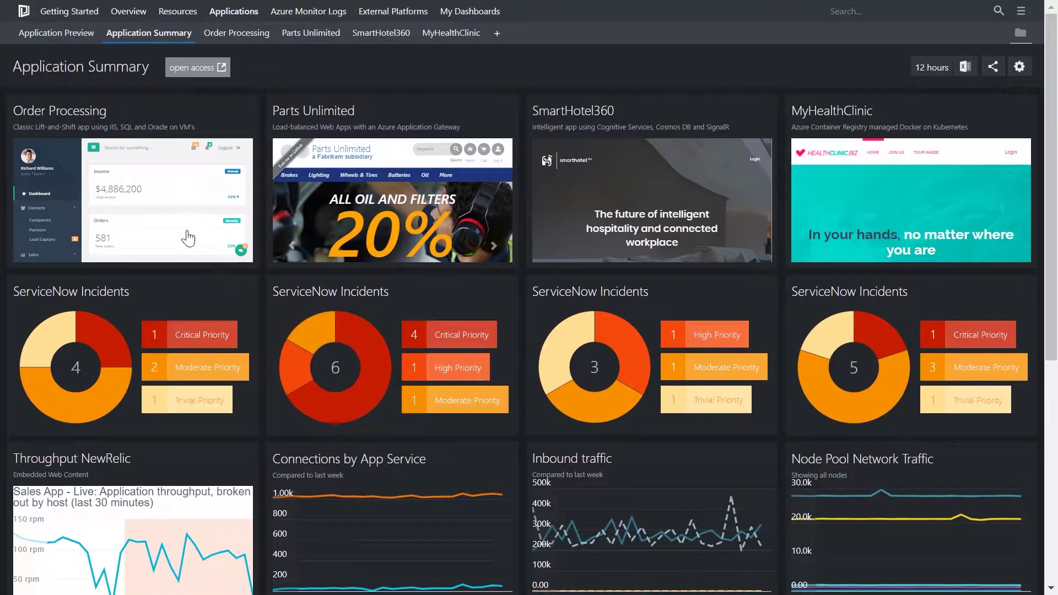
- Open the Order Processing dashboard from its live preview and drill down into the public_demo-rg resource group
{"action": "left_click", "coordinate": [188, 237]}
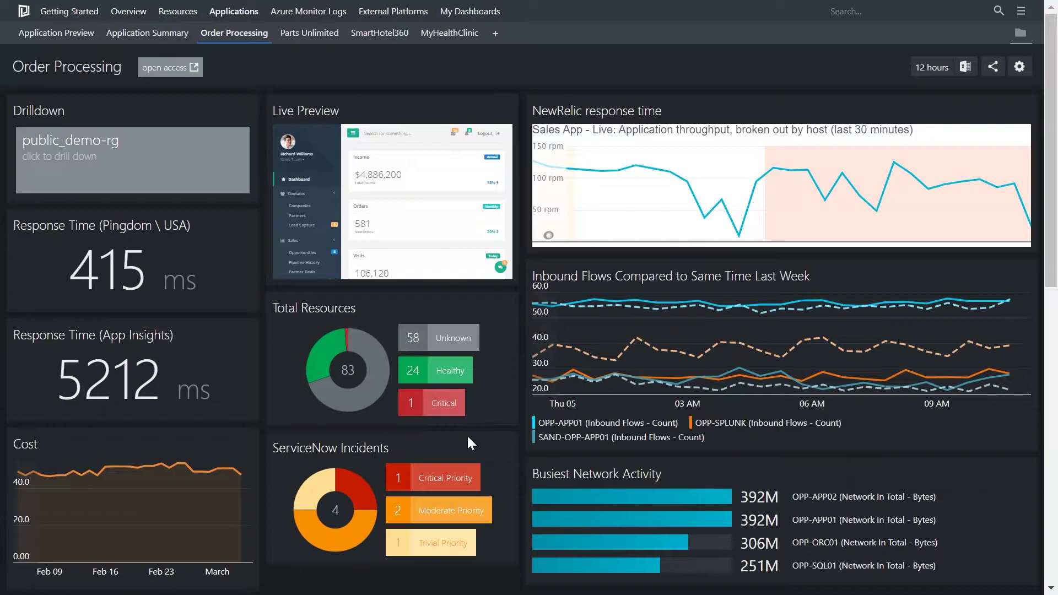
{"action": "left_click", "coordinate": [115, 175]}
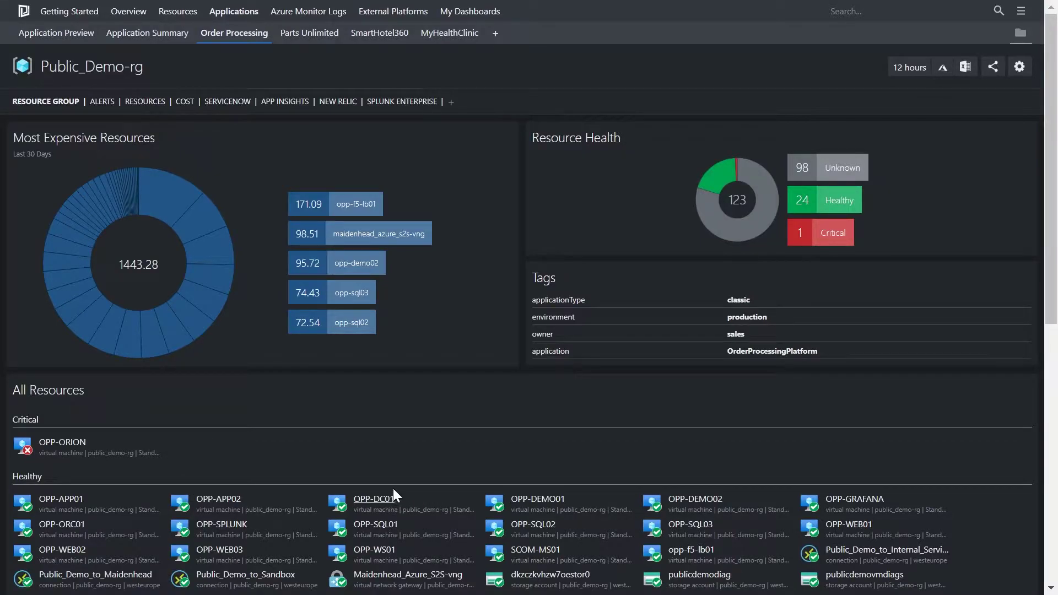
- Open the Azure Cost Overview dashboard and examine its cost trends, breakdown and resource cost map
{"action": "mouse_move", "coordinate": [463, 13]}
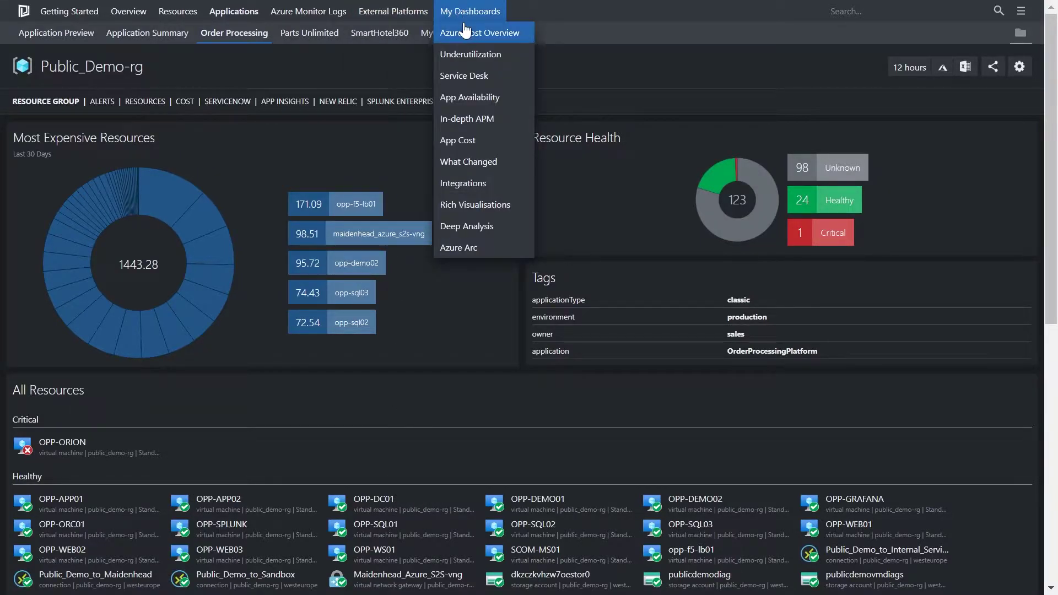
{"action": "left_click", "coordinate": [467, 37]}
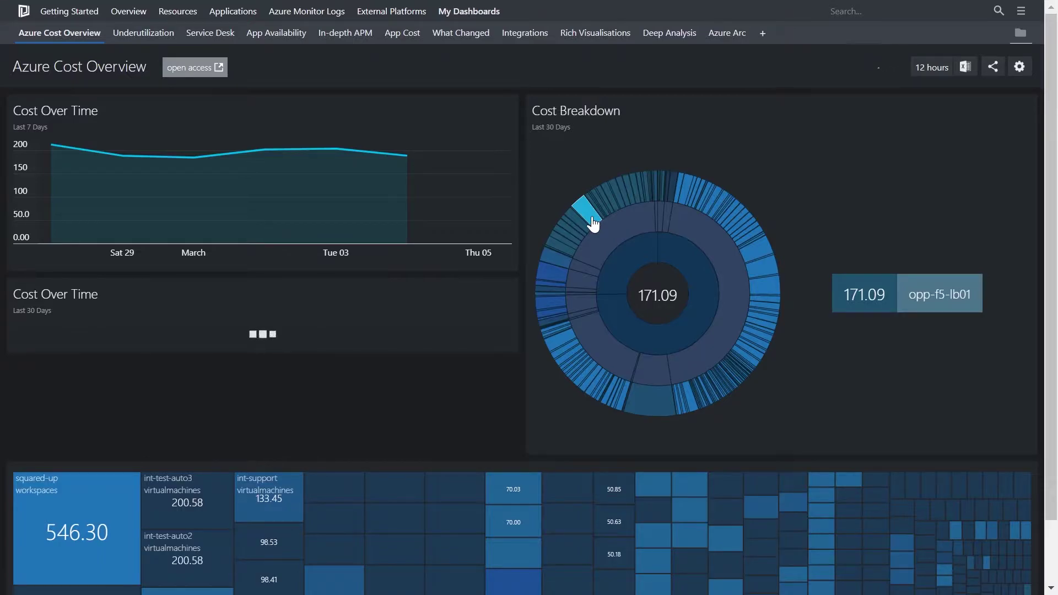
{"action": "scroll", "coordinate": [592, 226], "scroll_direction": "down", "scroll_amount": 2}
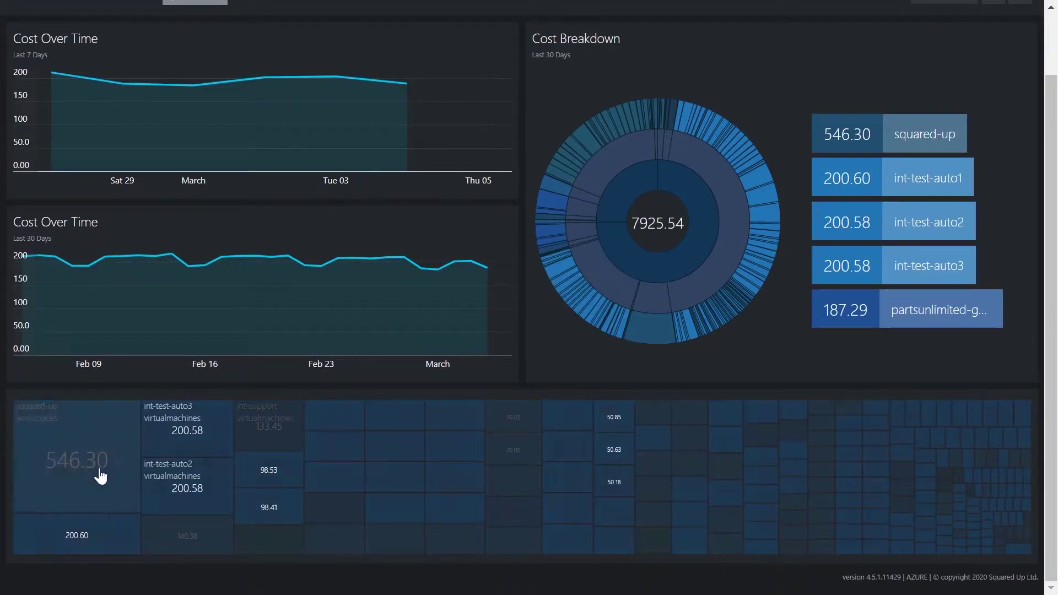
{"action": "scroll", "coordinate": [100, 476], "scroll_direction": "up", "scroll_amount": 2}
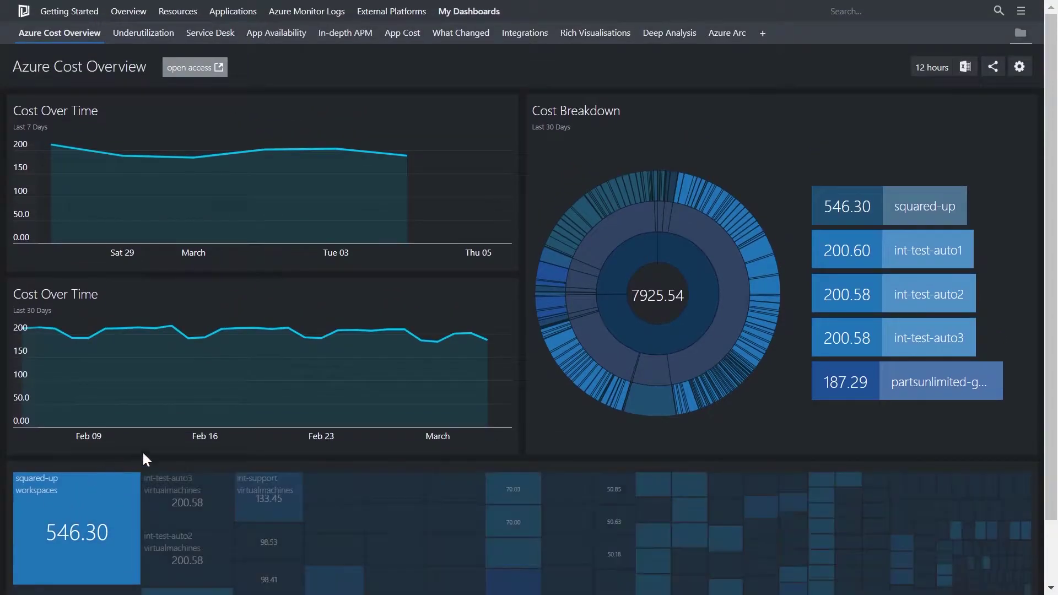
- View the Service Desk dashboard, followed by the Windows Updates dashboard for Azure Monitor Logs
{"action": "left_click", "coordinate": [490, 9]}
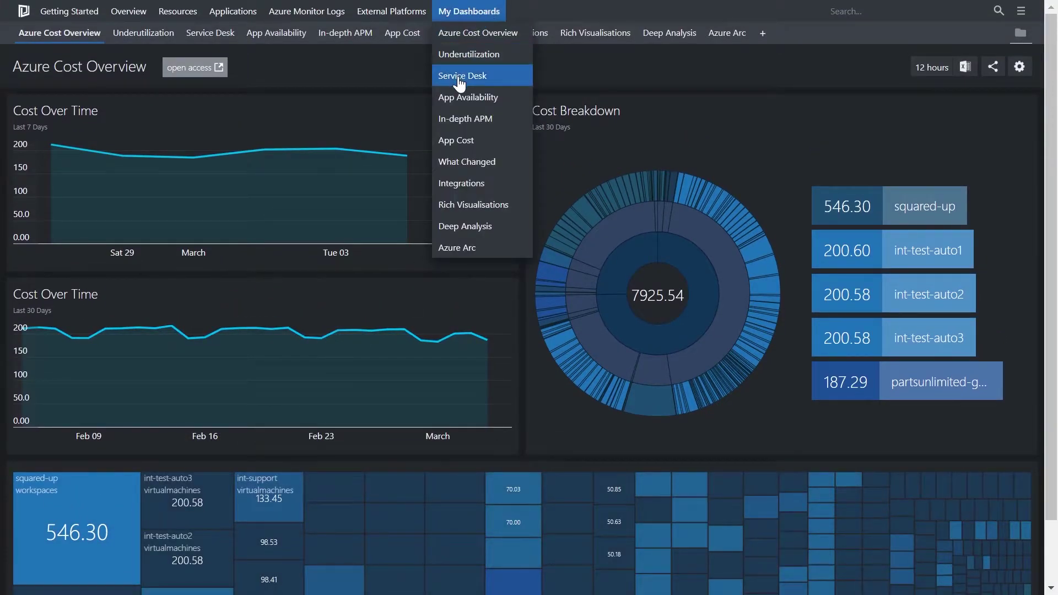
{"action": "left_click", "coordinate": [459, 82]}
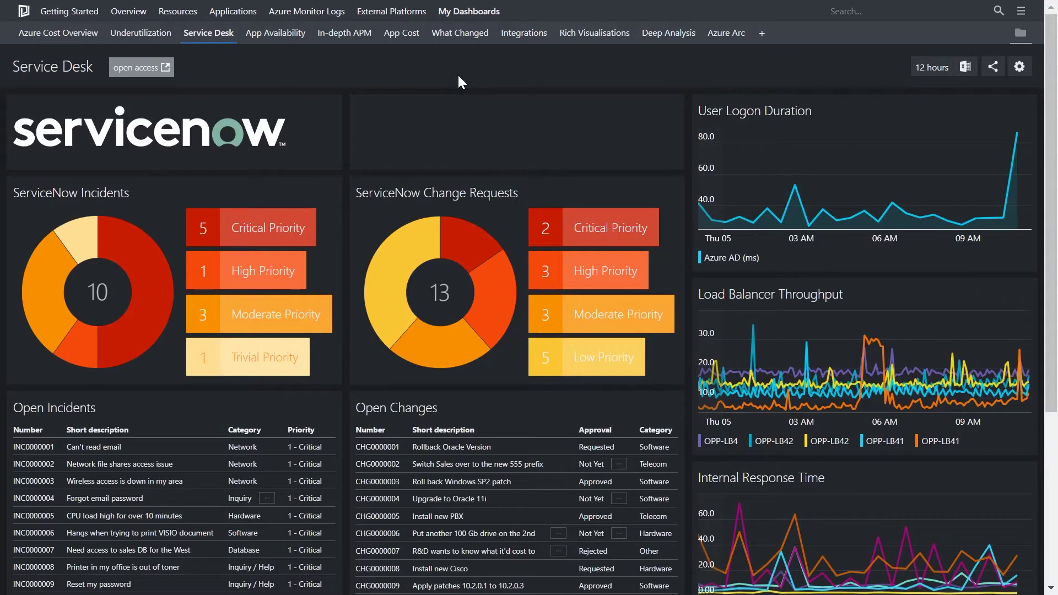
{"action": "left_click", "coordinate": [380, 15]}
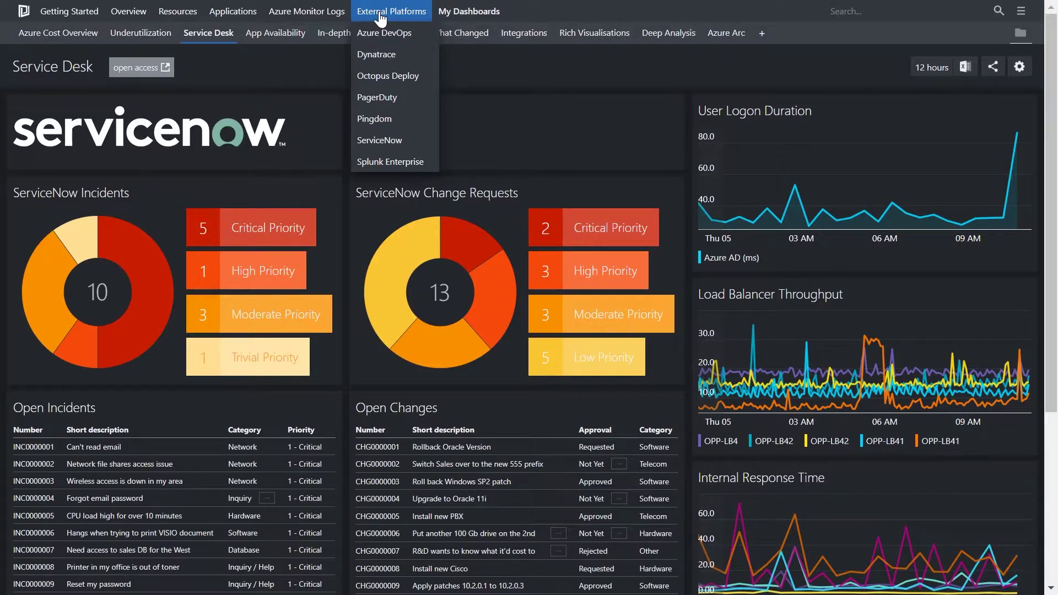
{"action": "mouse_move", "coordinate": [306, 12]}
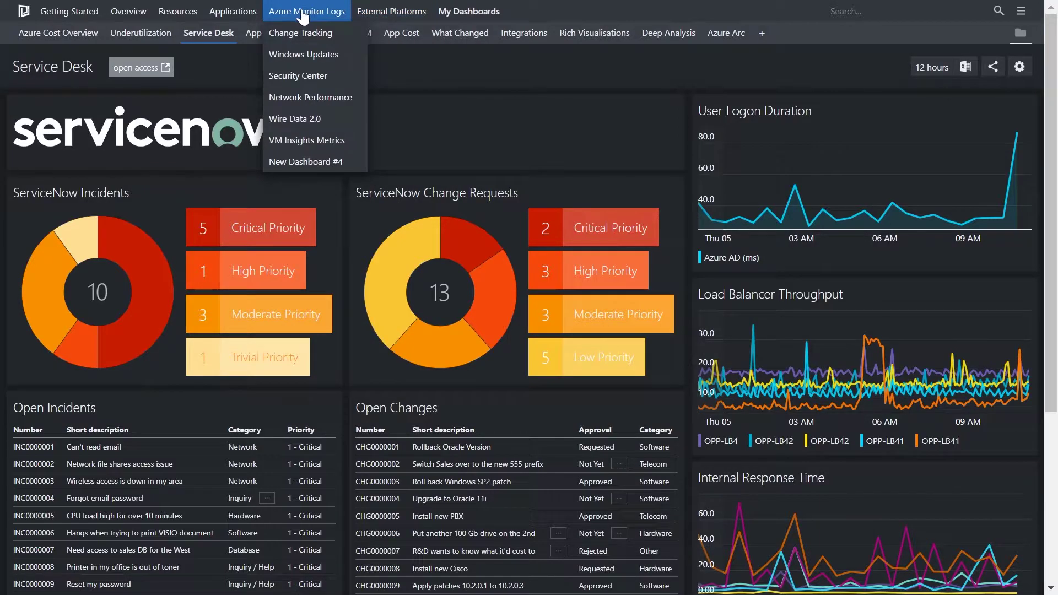
{"action": "left_click", "coordinate": [289, 56]}
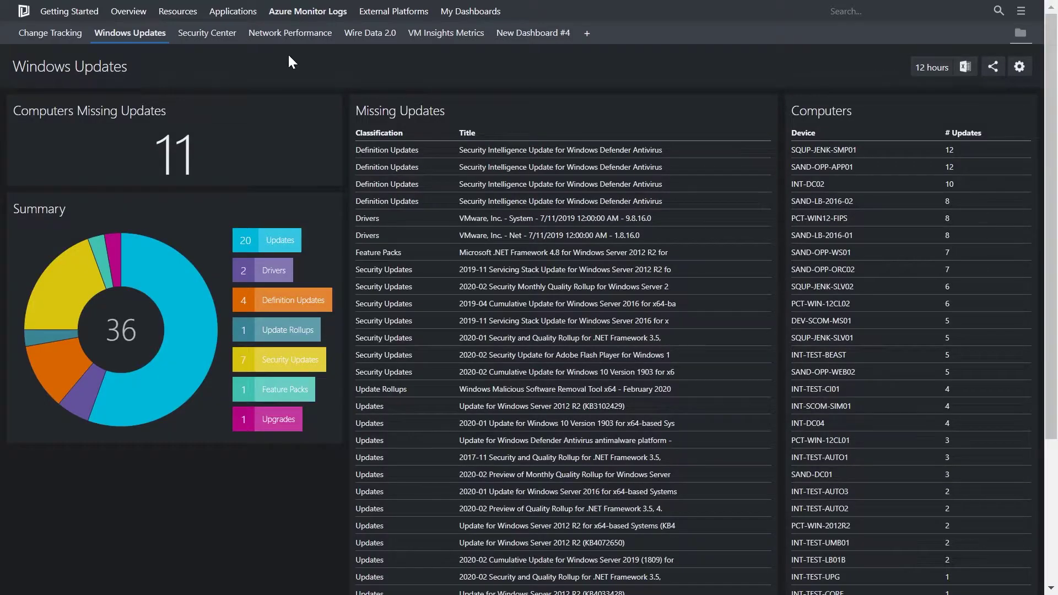
- Return to the Application Summary dashboard and open its sharing options
{"action": "left_click", "coordinate": [237, 14]}
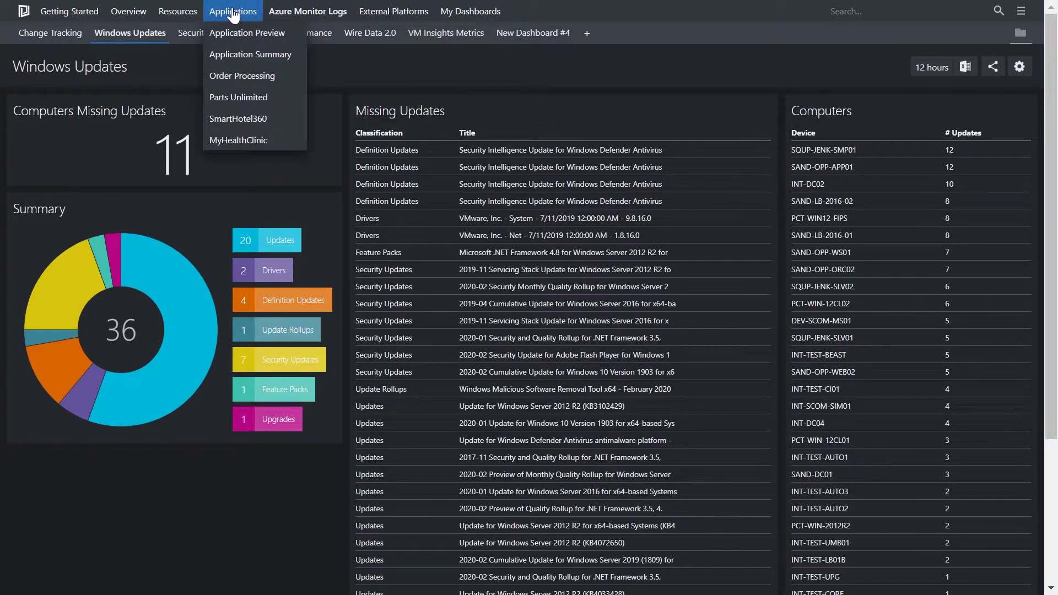
{"action": "left_click", "coordinate": [222, 53]}
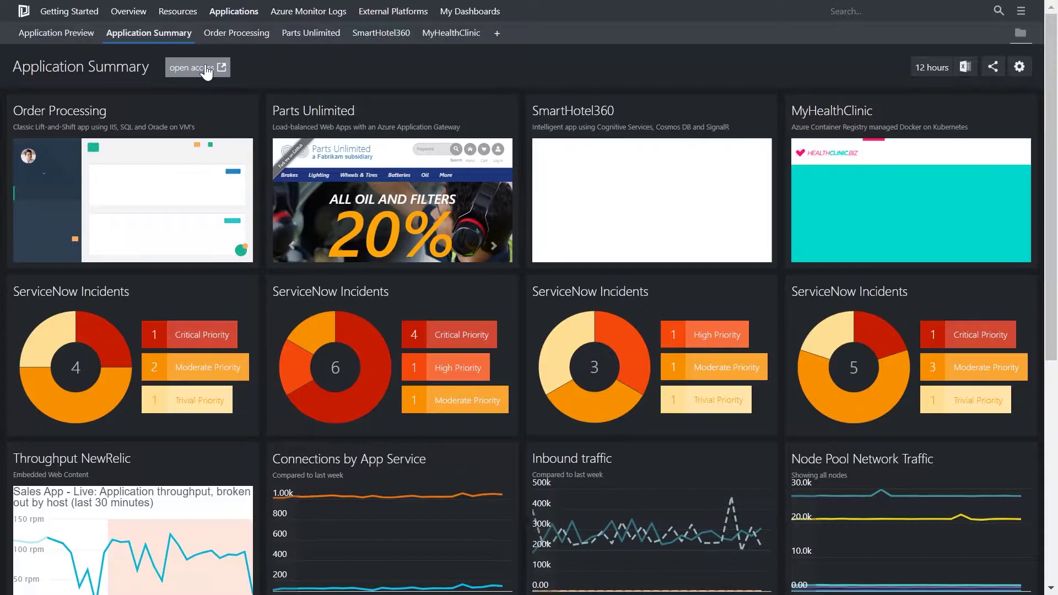
{"action": "left_click", "coordinate": [1002, 78]}
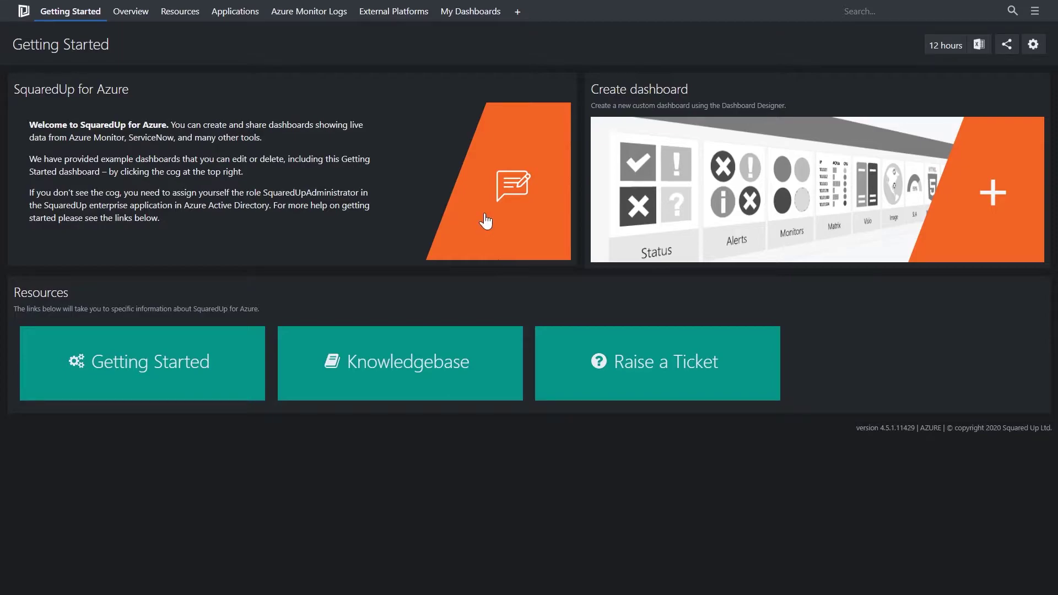
- Drill down from the Subscriptions overview through [EA] Prod - Public Demo and public_demo-rg to the opp-f5-lb01 virtual machine
{"action": "left_click", "coordinate": [131, 11]}
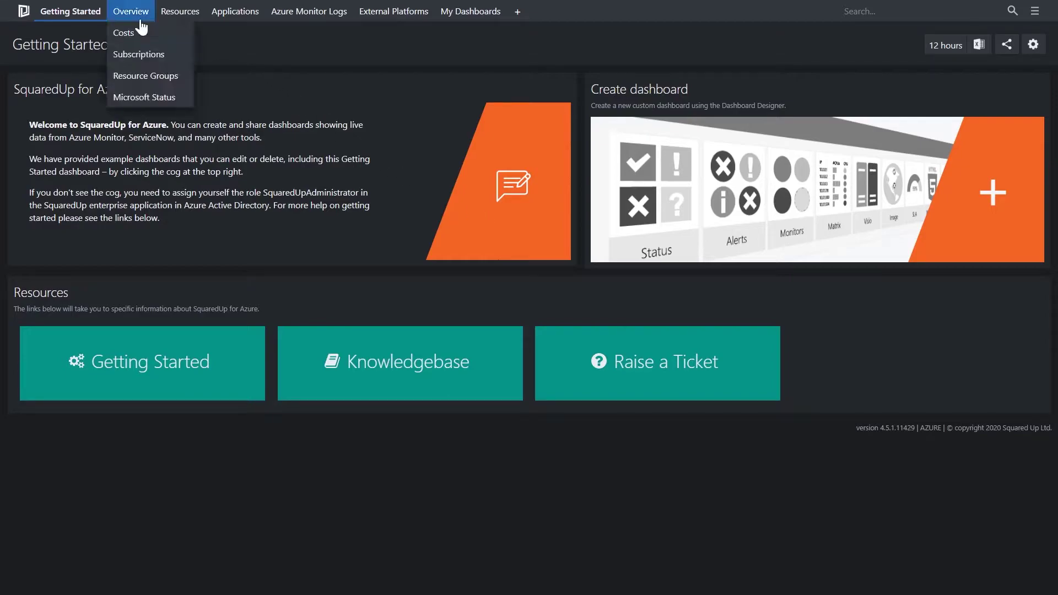
{"action": "left_click", "coordinate": [133, 58]}
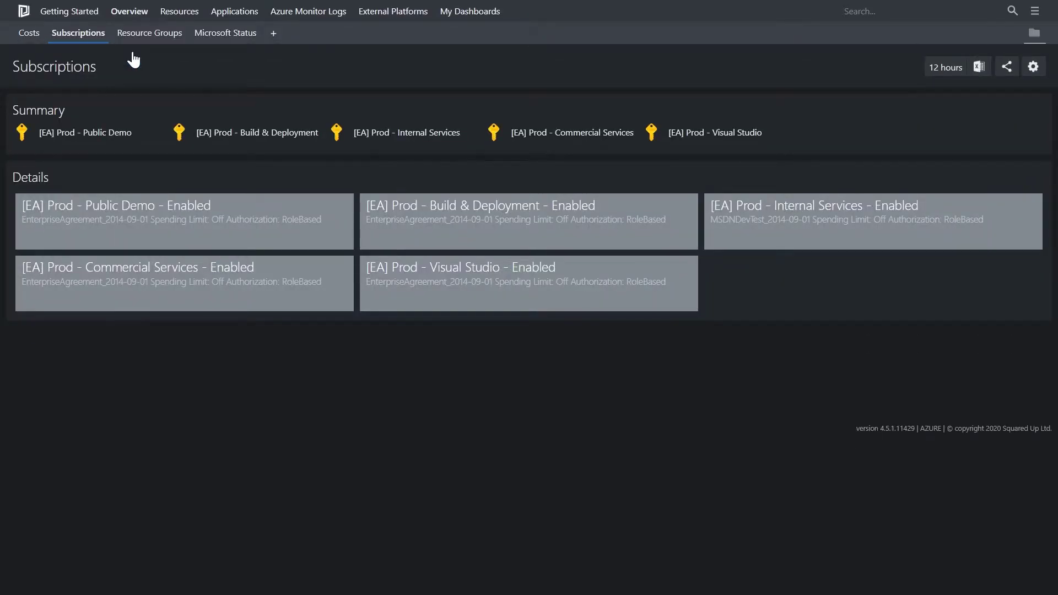
{"action": "left_click", "coordinate": [107, 144]}
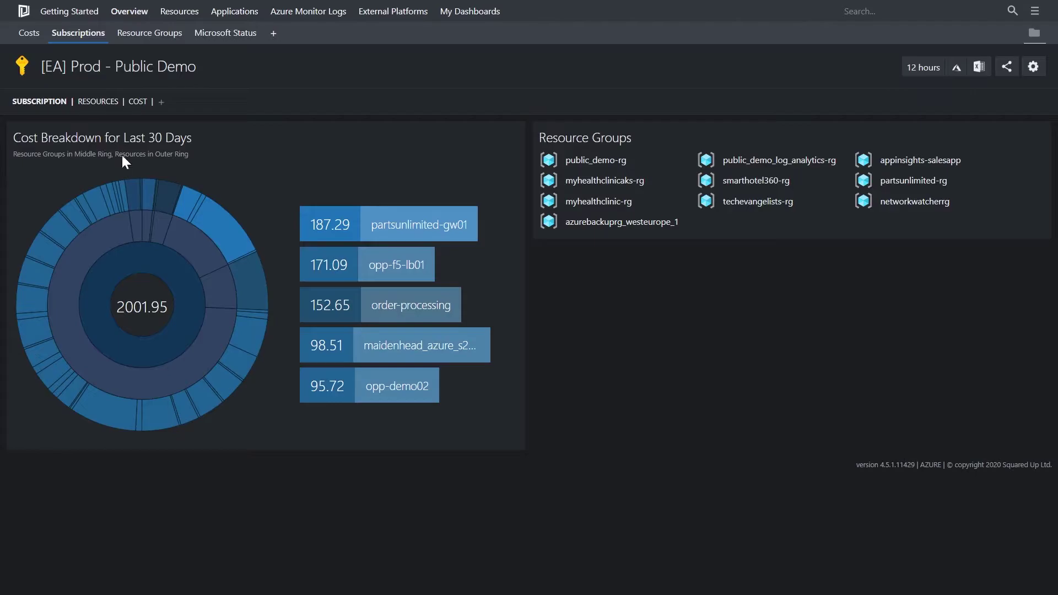
{"action": "left_click", "coordinate": [577, 160]}
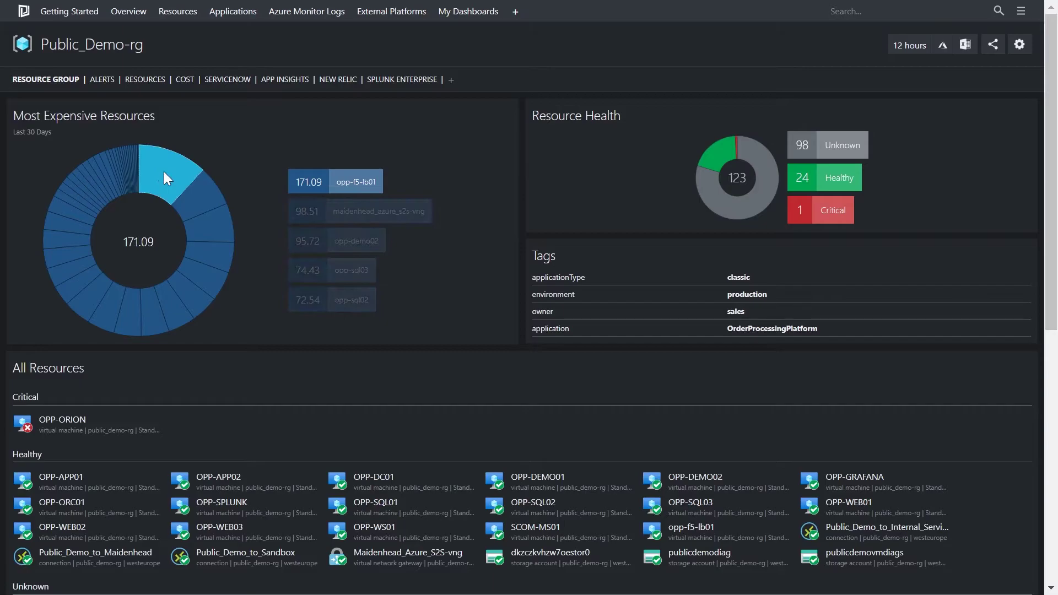
{"action": "left_click", "coordinate": [164, 173]}
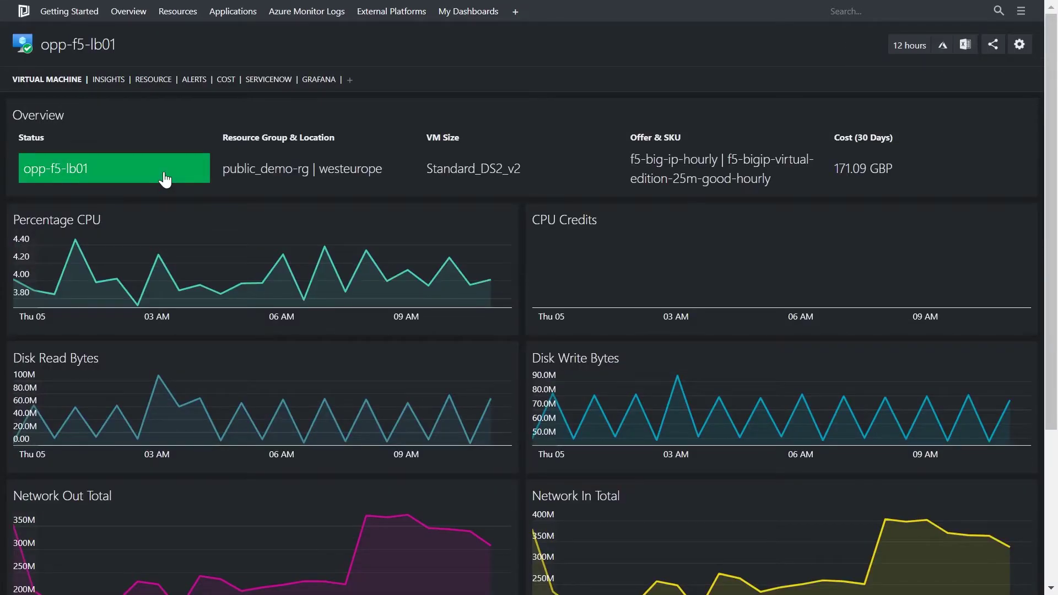
- View the App Services dashboard for compute resources and the Application Insights dashboard for monitoring resources
{"action": "left_click", "coordinate": [180, 18]}
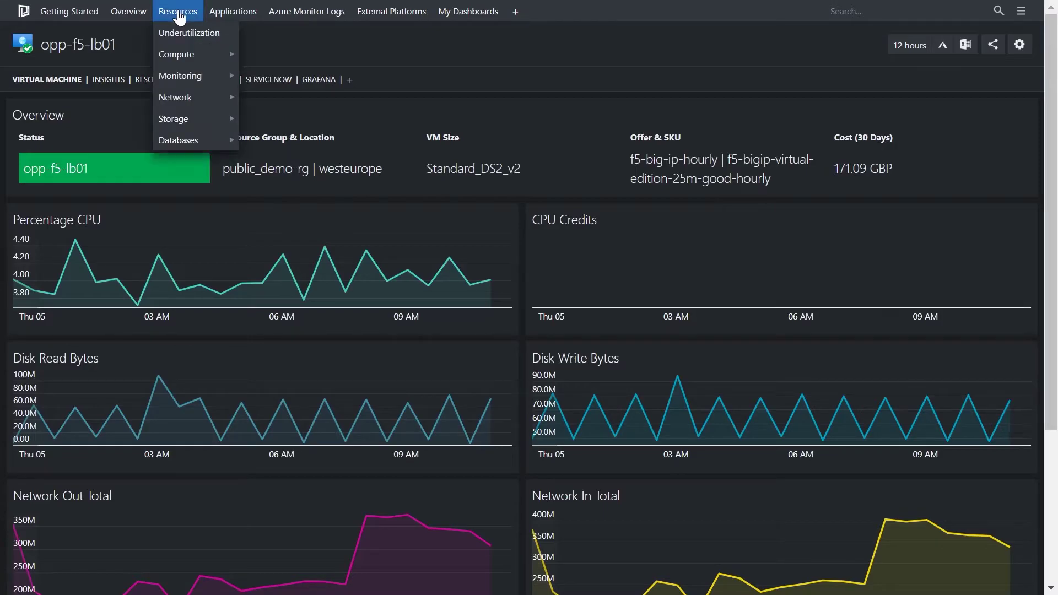
{"action": "mouse_move", "coordinate": [167, 63]}
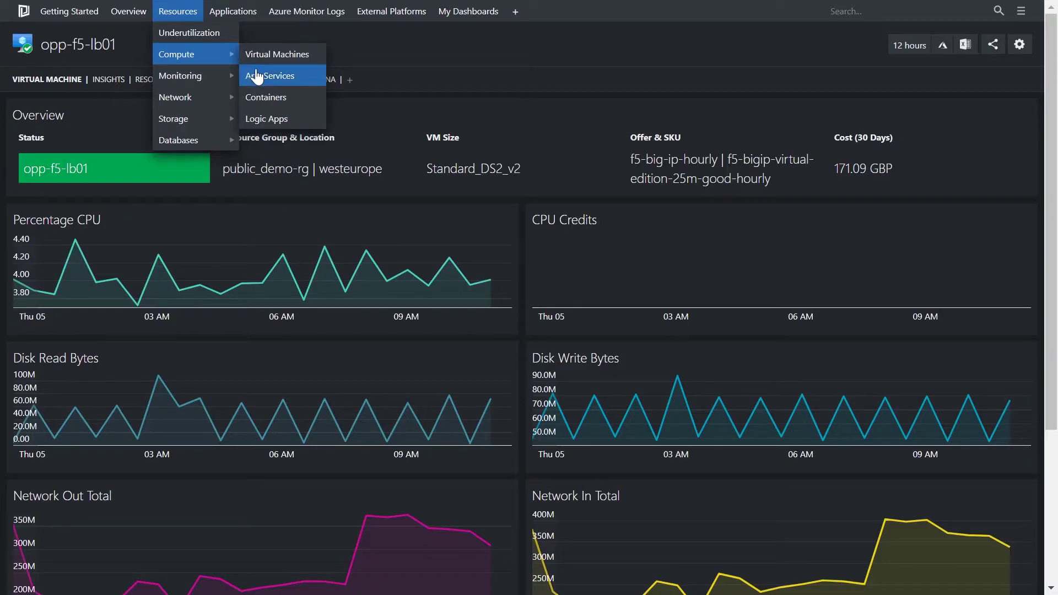
{"action": "left_click", "coordinate": [257, 77]}
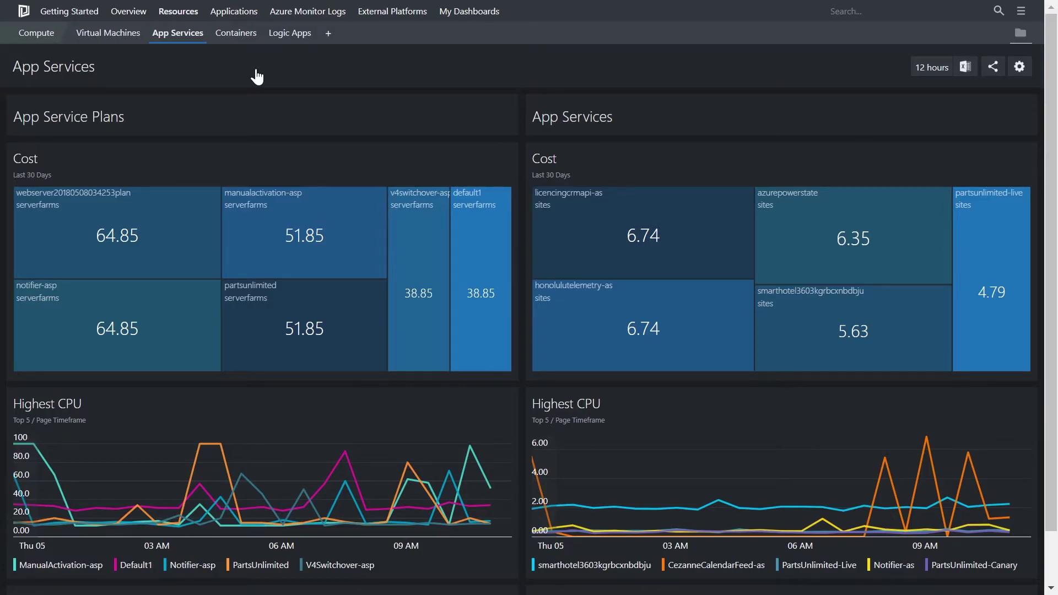
{"action": "left_click", "coordinate": [178, 13]}
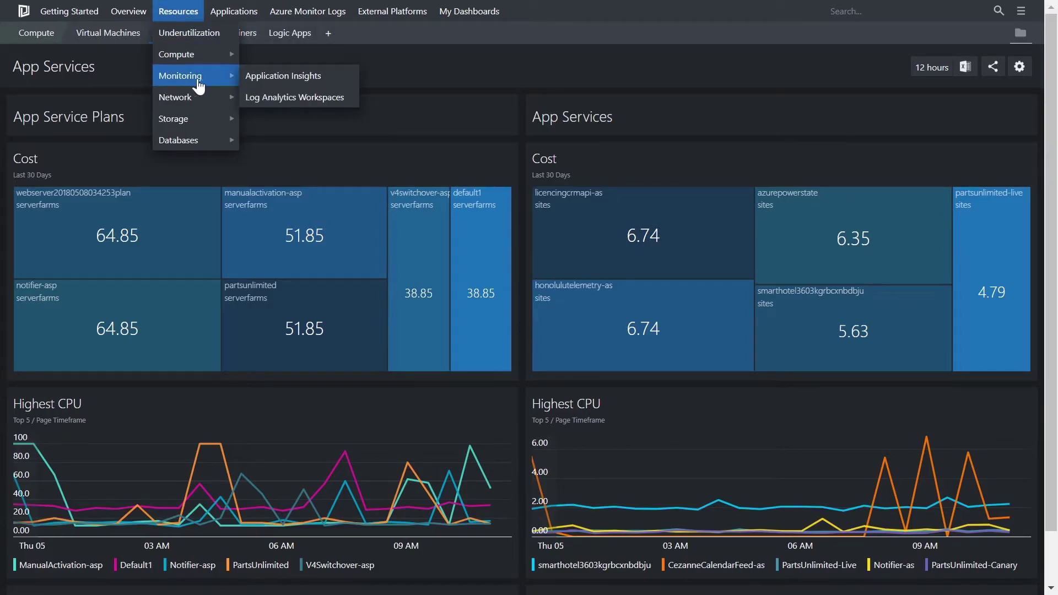
{"action": "left_click", "coordinate": [261, 91]}
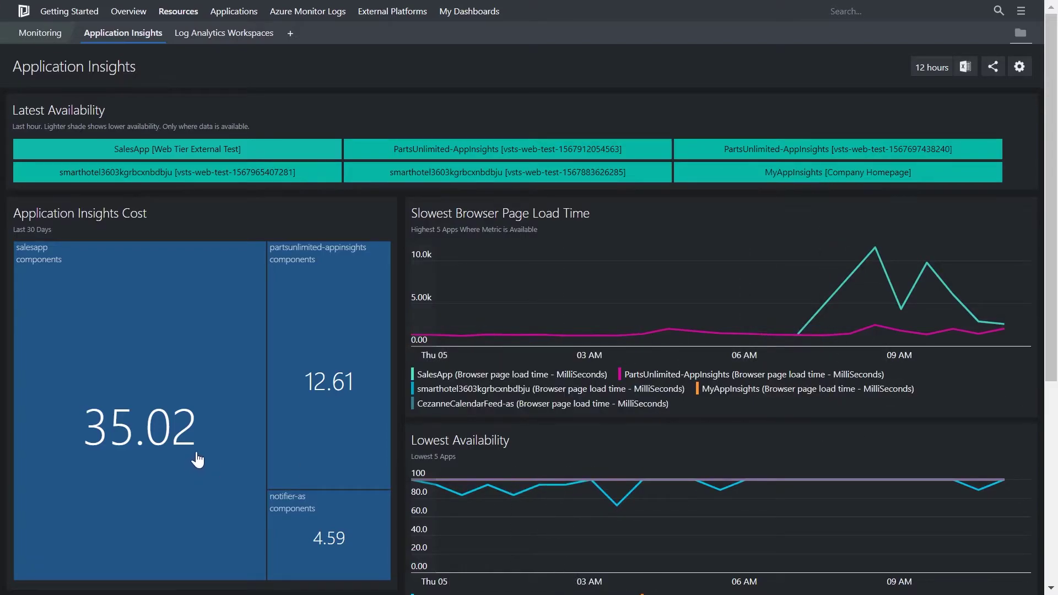
- Open the Application Gateways dashboard for network resources and set its timeframe to the last 7 days
{"action": "left_click", "coordinate": [177, 11]}
{"action": "mouse_move", "coordinate": [176, 99]}
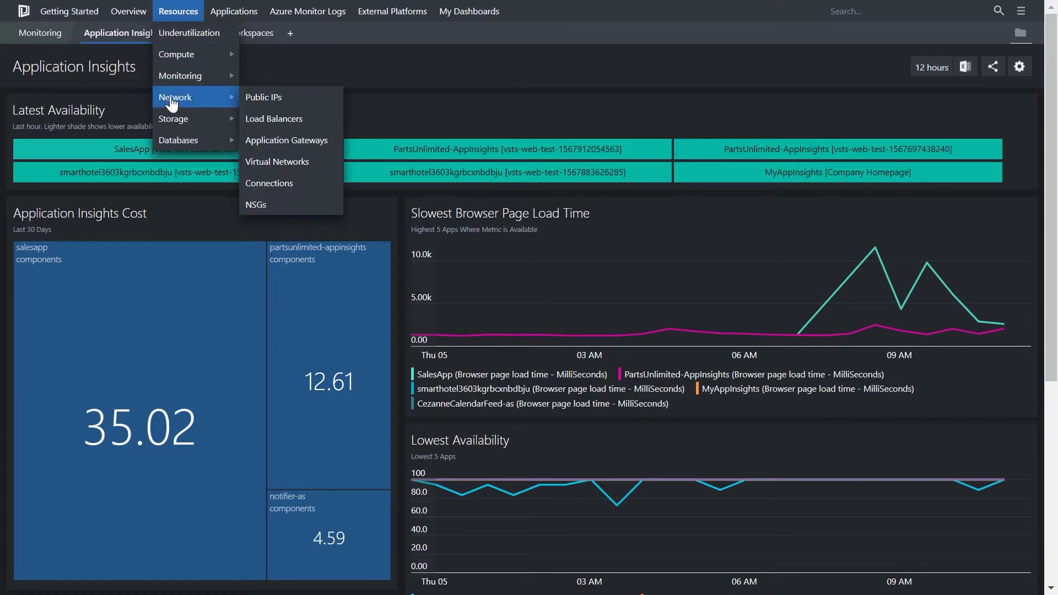
{"action": "left_click", "coordinate": [267, 144]}
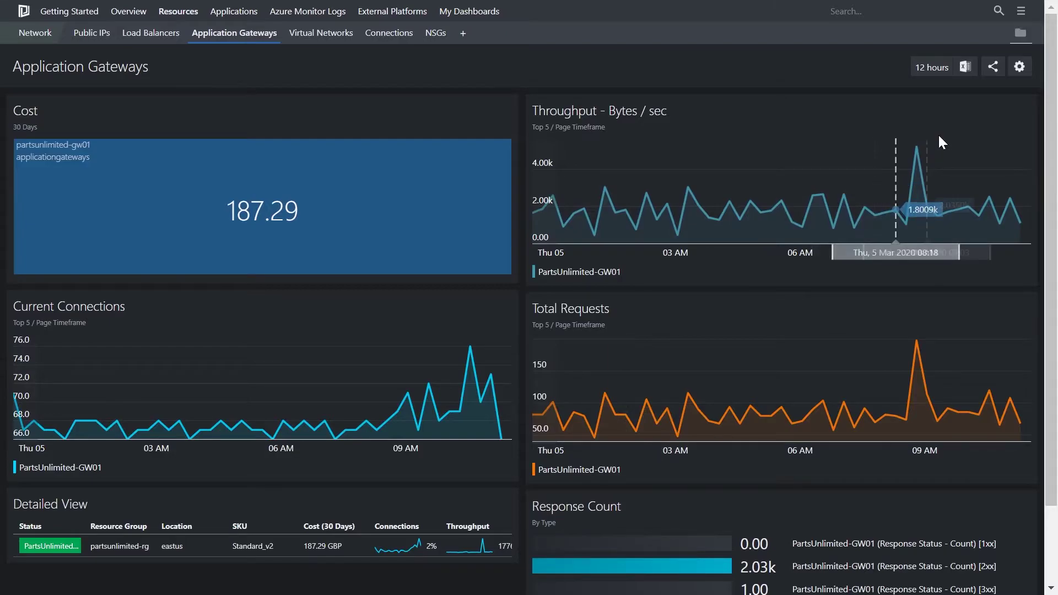
{"action": "left_click", "coordinate": [930, 70]}
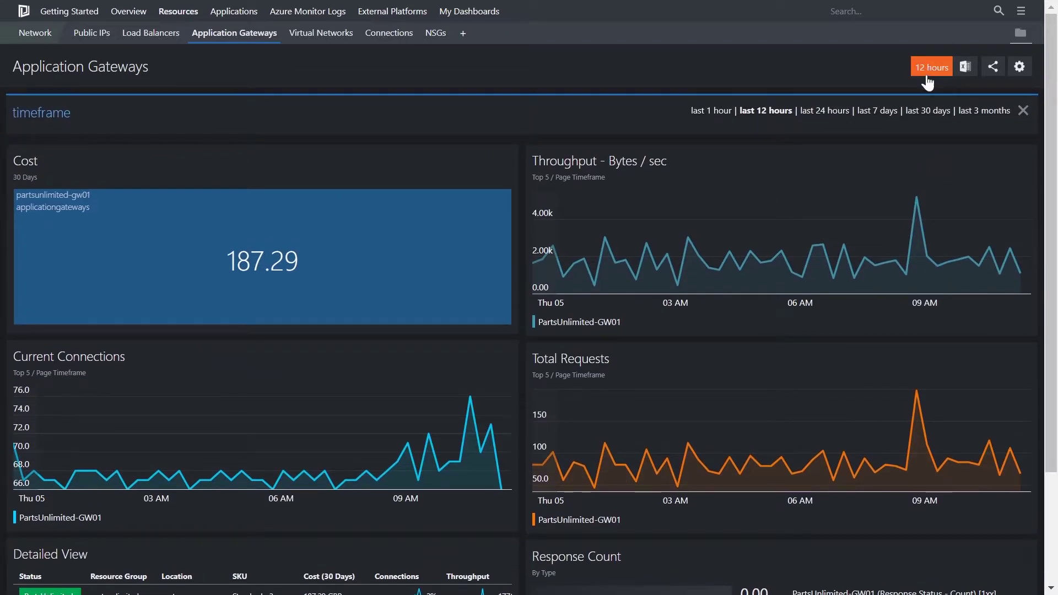
{"action": "left_click", "coordinate": [884, 117]}
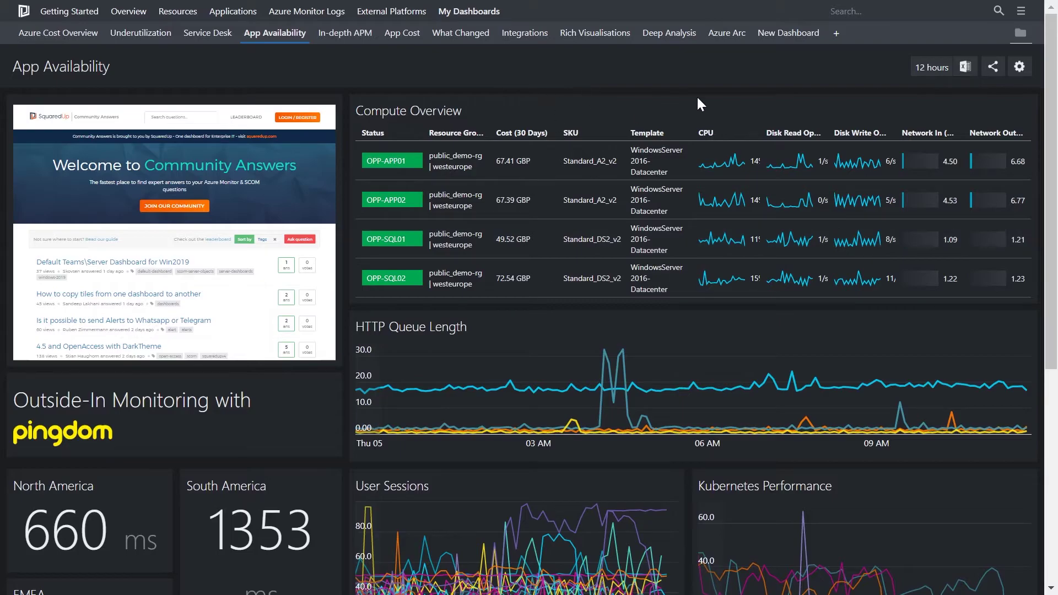
- Create a new dashboard among My Dashboards and add a second column with an empty tile beside the first
{"action": "left_click", "coordinate": [836, 34]}
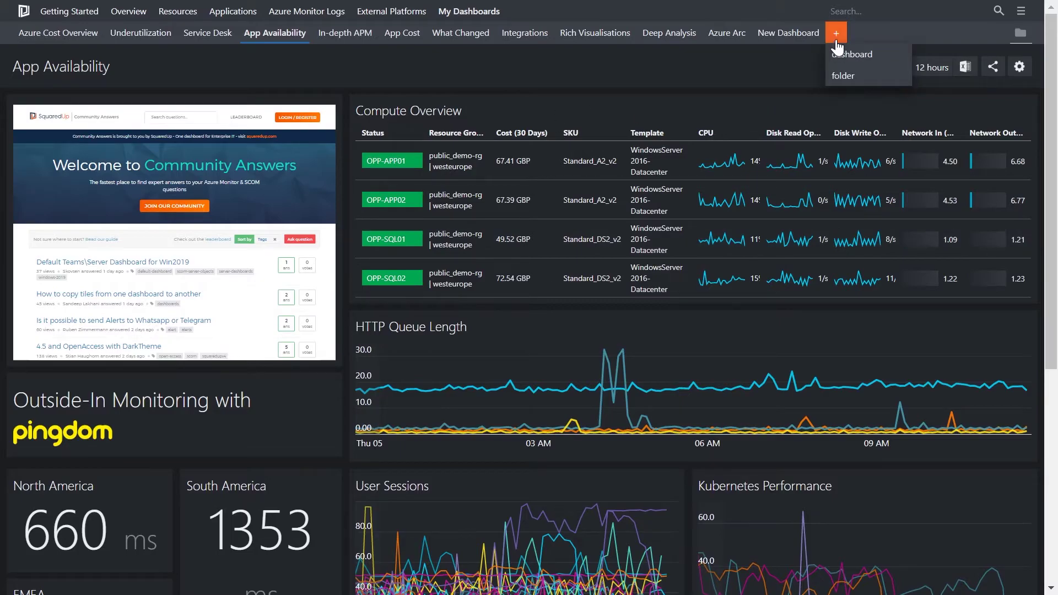
{"action": "left_click", "coordinate": [837, 51]}
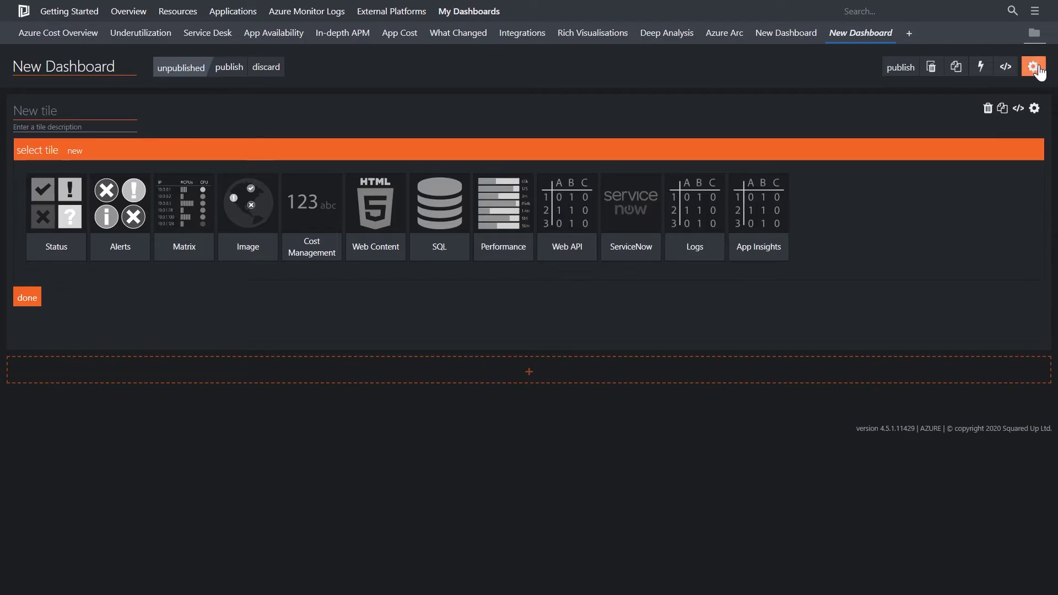
{"action": "left_click", "coordinate": [1045, 230]}
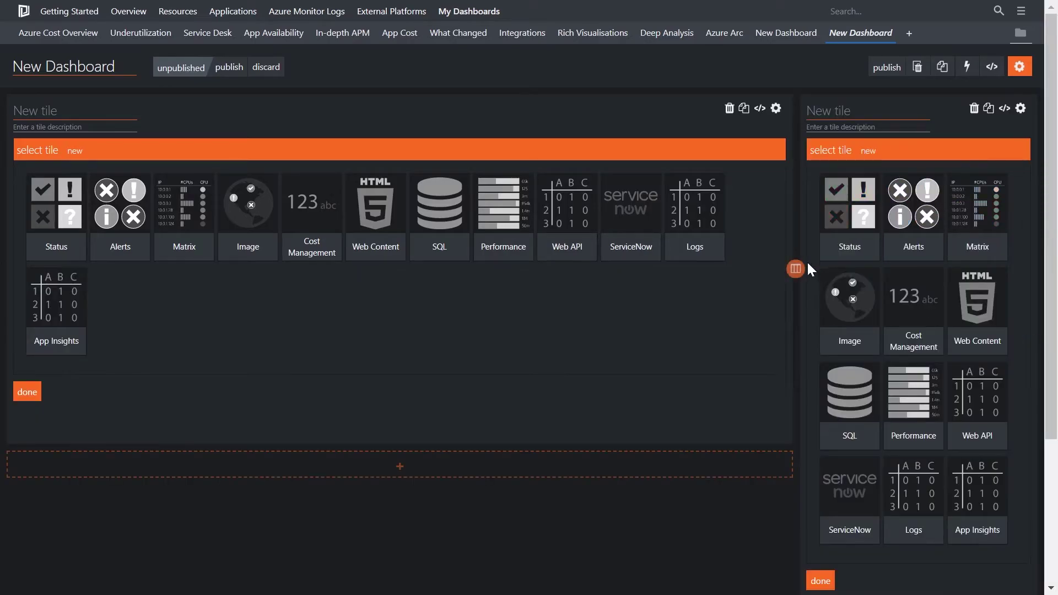
- Add a third column with an empty tile to the dashboard, plus another empty tile below the first one
{"action": "left_click", "coordinate": [797, 262]}
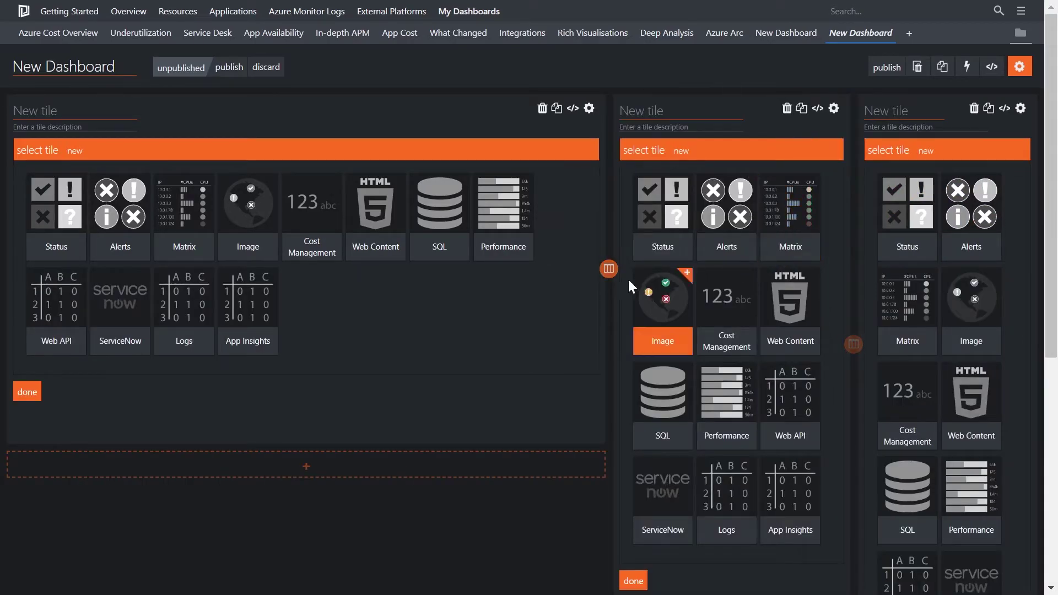
{"action": "left_click", "coordinate": [462, 464]}
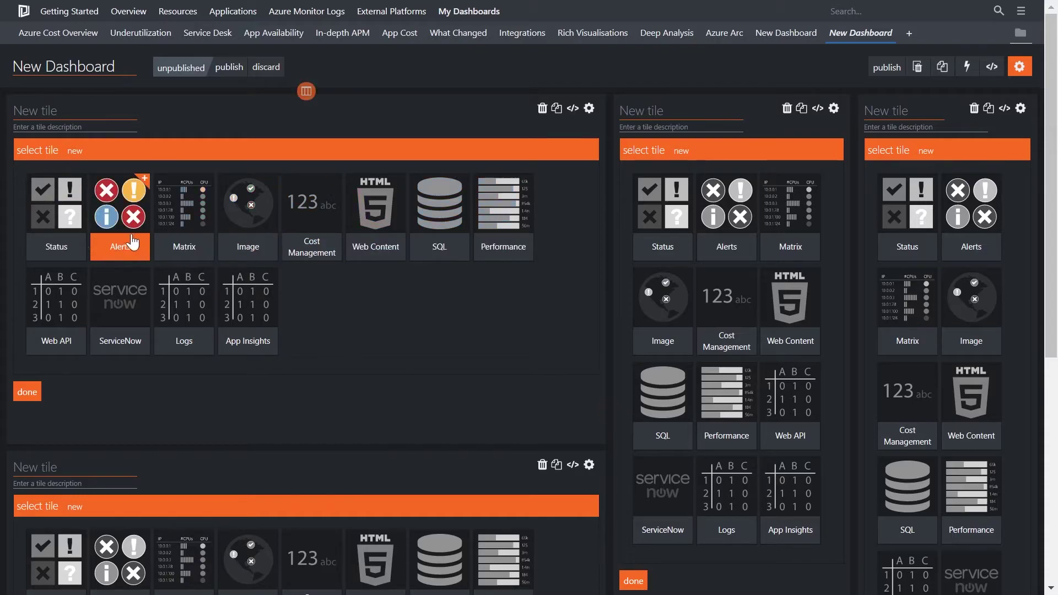
- Make the first tile a Performance line graph scoped to the public_demo-rg resource group
{"action": "left_click", "coordinate": [523, 237]}
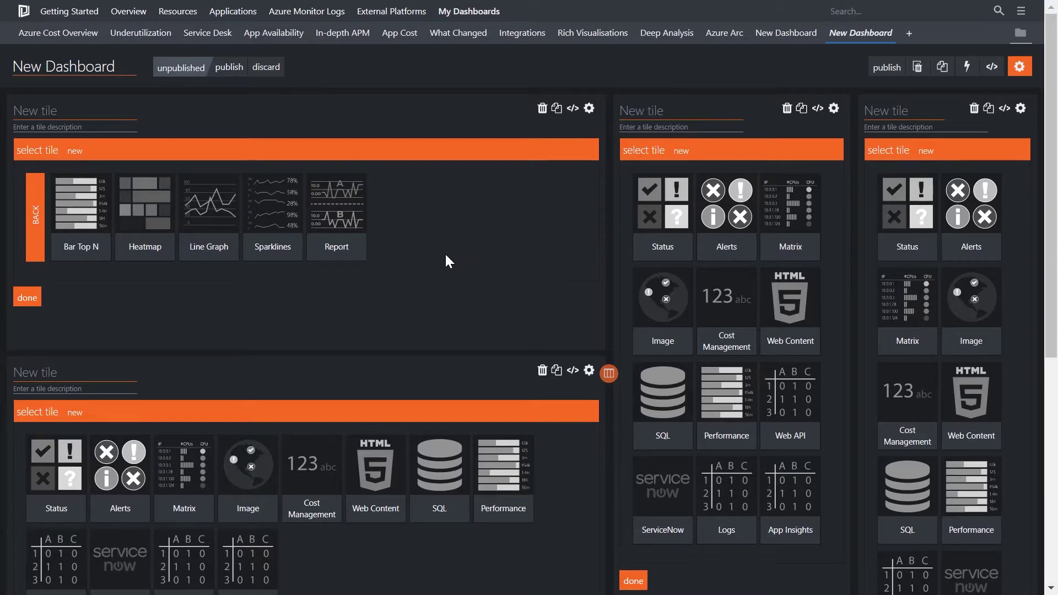
{"action": "left_click", "coordinate": [202, 222]}
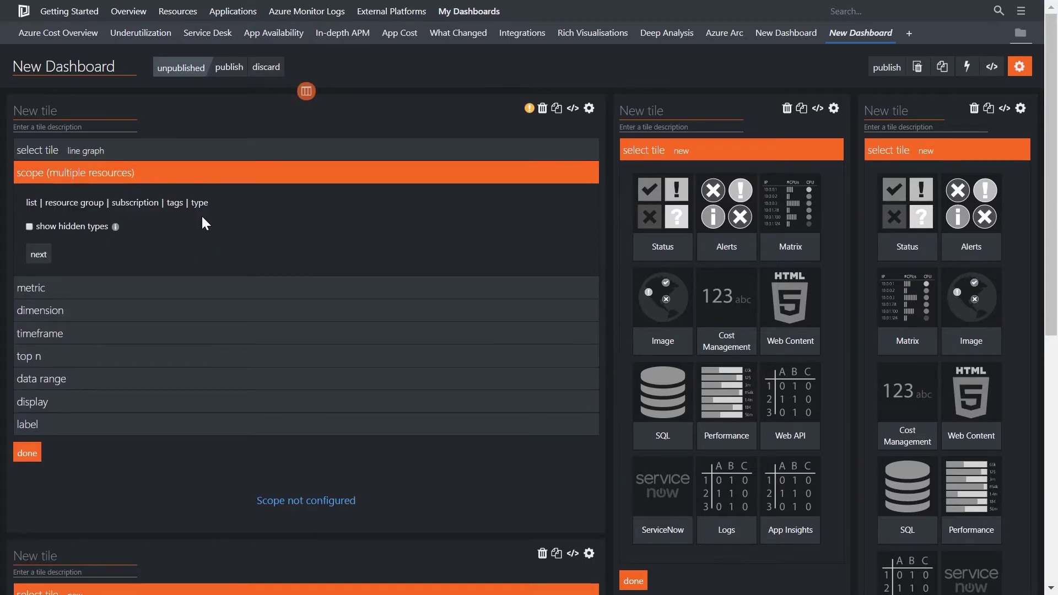
{"action": "left_click", "coordinate": [99, 211]}
{"action": "left_click", "coordinate": [93, 227]}
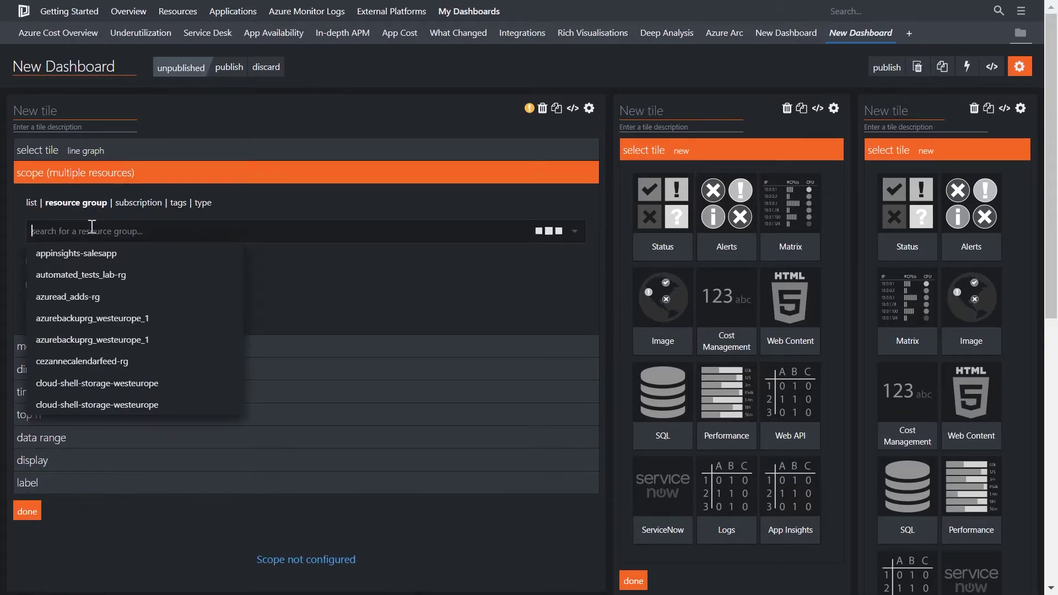
{"action": "type", "text": "p"}
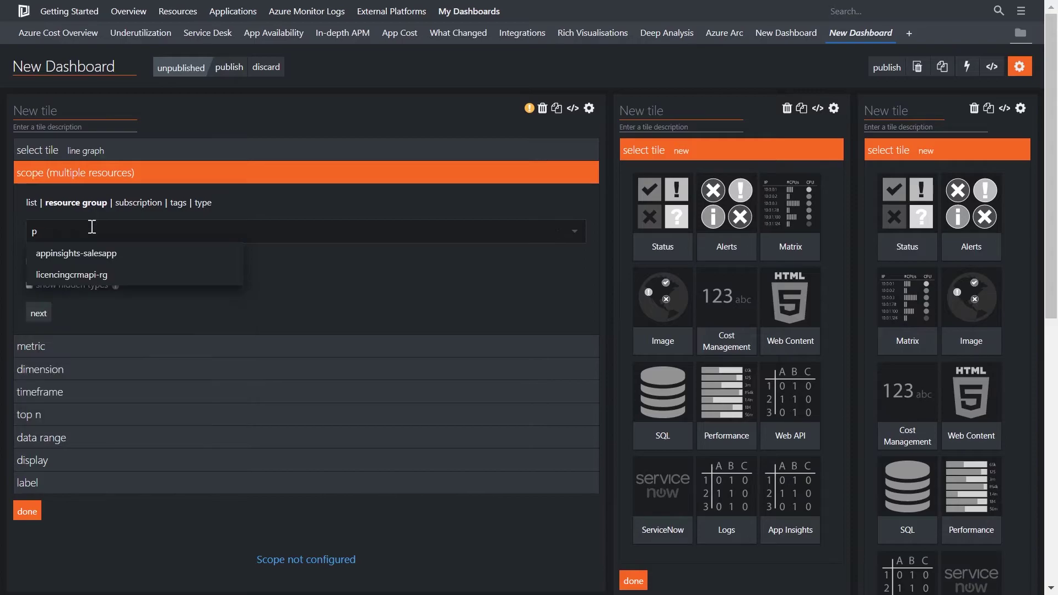
{"action": "type", "text": "ub"}
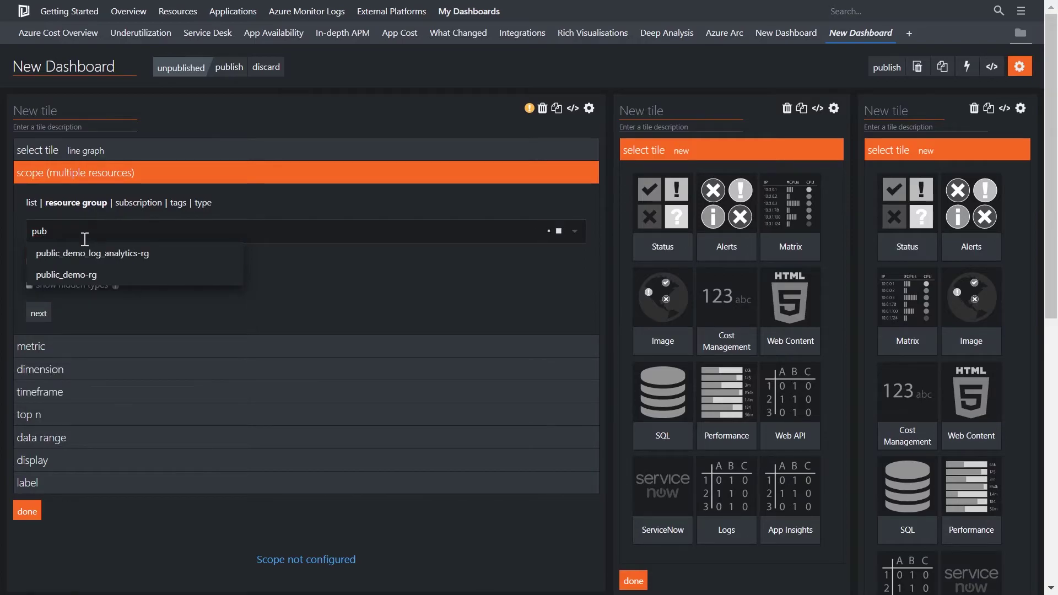
{"action": "left_click", "coordinate": [81, 278]}
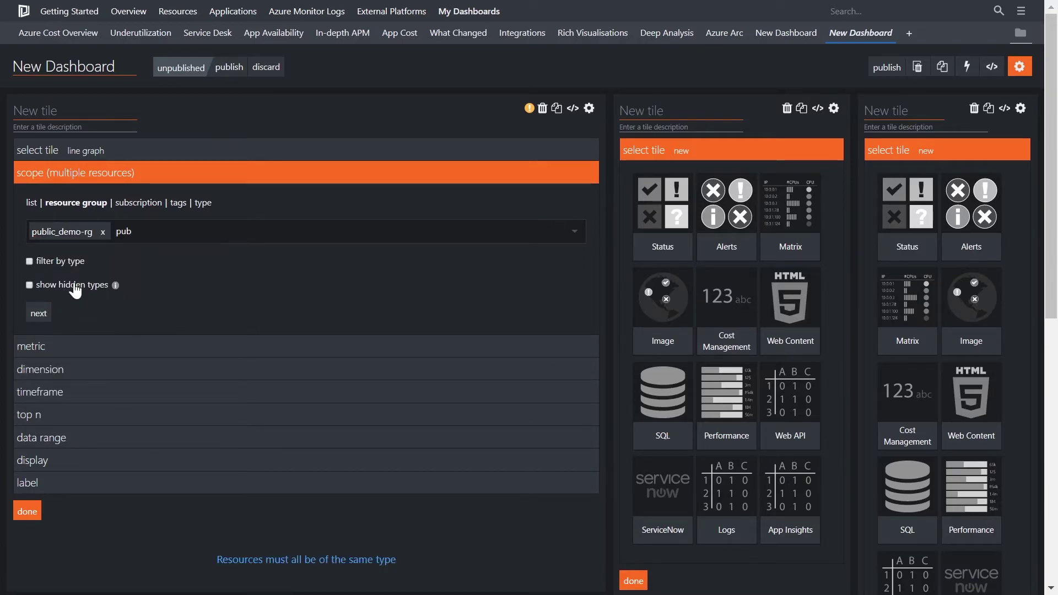
- Filter the line graph's scope by the Virtual machines type and set its metric to Percentage CPU
{"action": "left_click", "coordinate": [61, 269]}
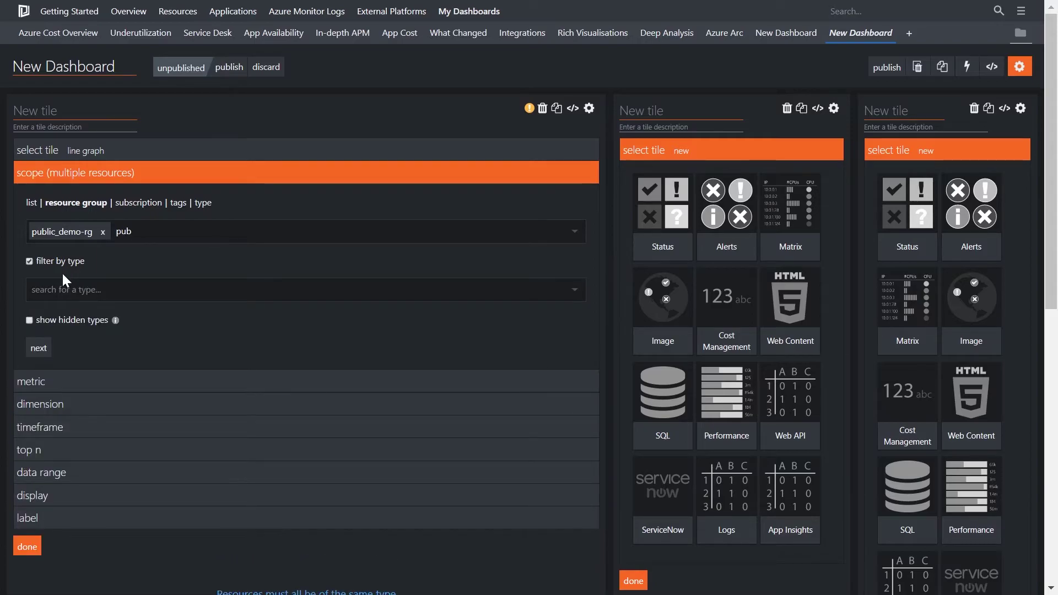
{"action": "left_click", "coordinate": [57, 290]}
{"action": "type", "text": "virtua"}
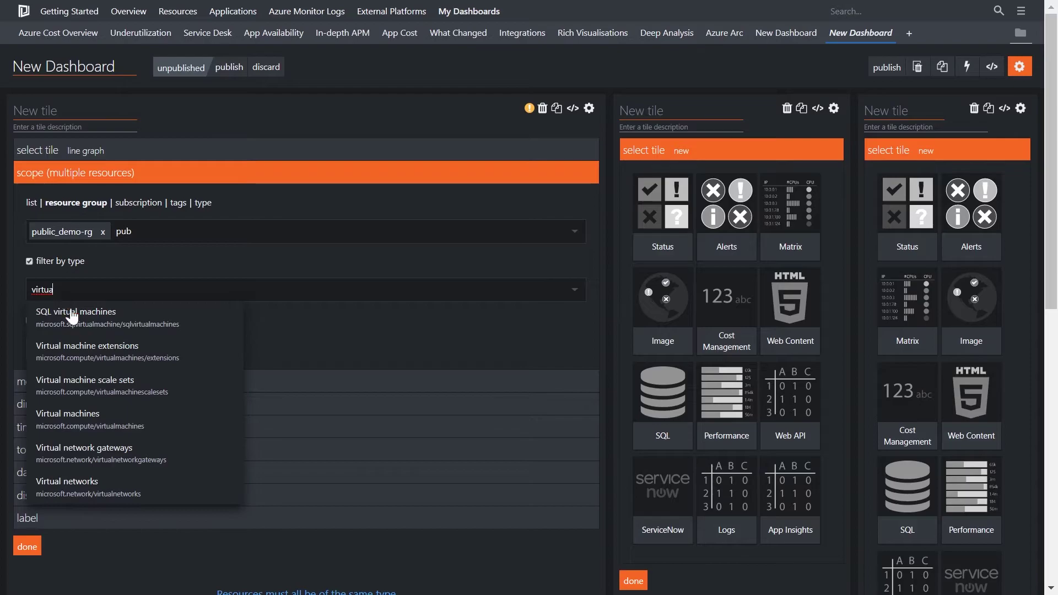
{"action": "left_click", "coordinate": [103, 415]}
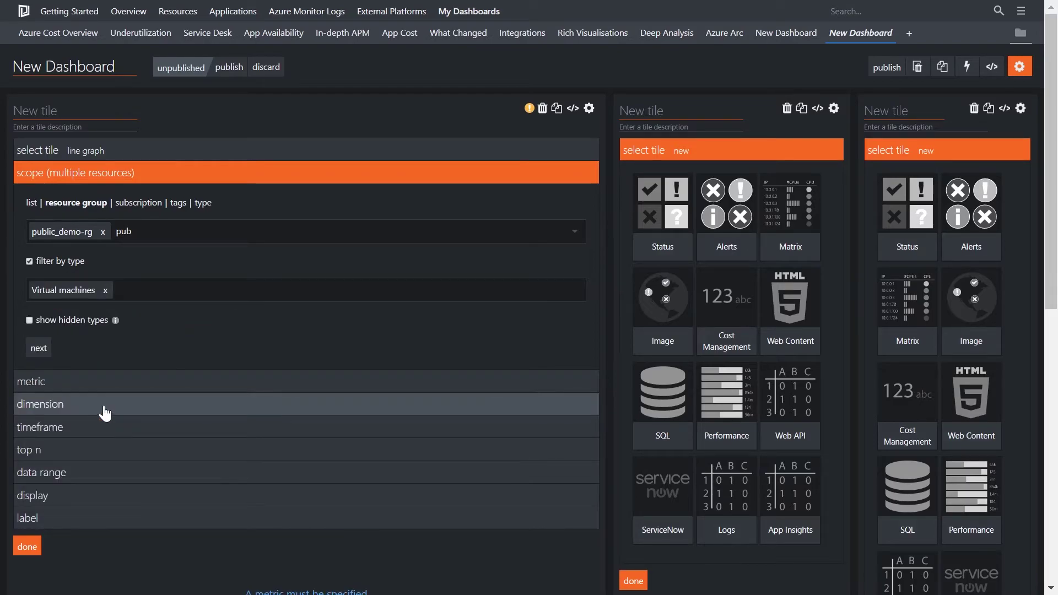
{"action": "left_click", "coordinate": [83, 382]}
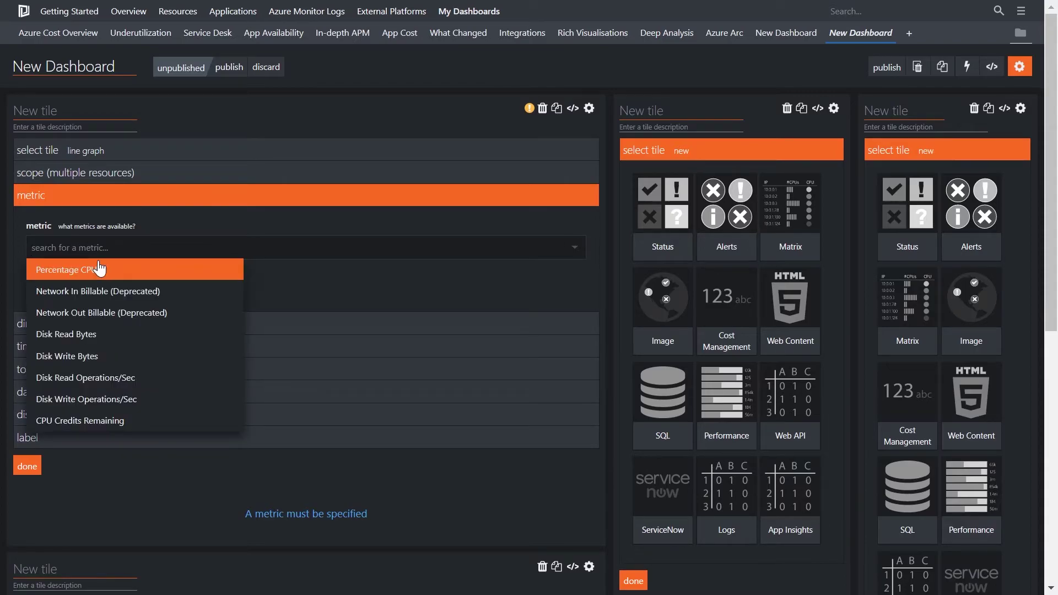
{"action": "left_click", "coordinate": [101, 272]}
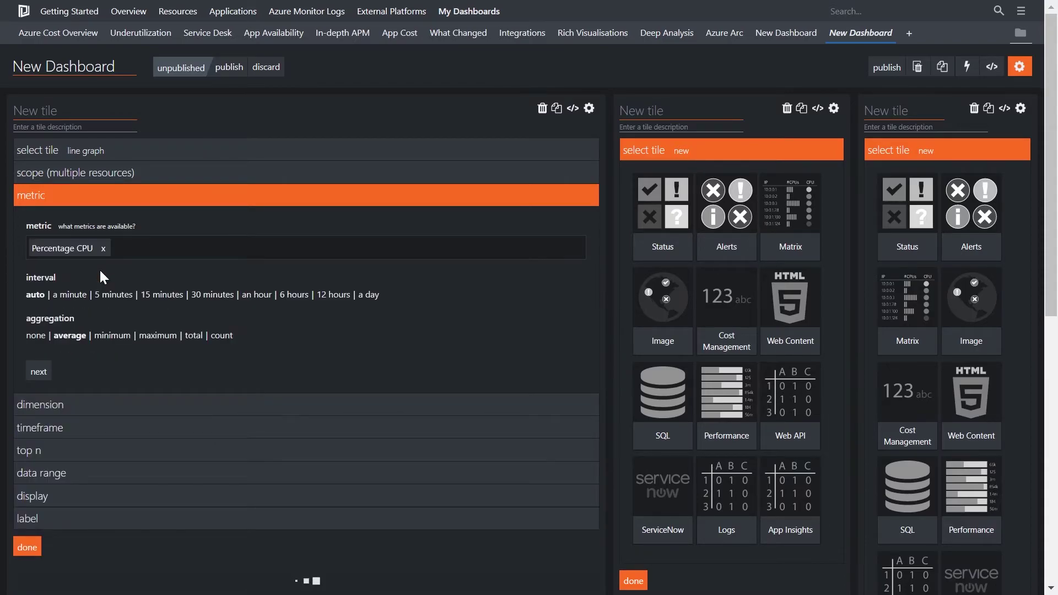
- Limit the line graph's displayed results to the top 5
{"action": "scroll", "coordinate": [107, 301], "scroll_direction": "down", "scroll_amount": 3}
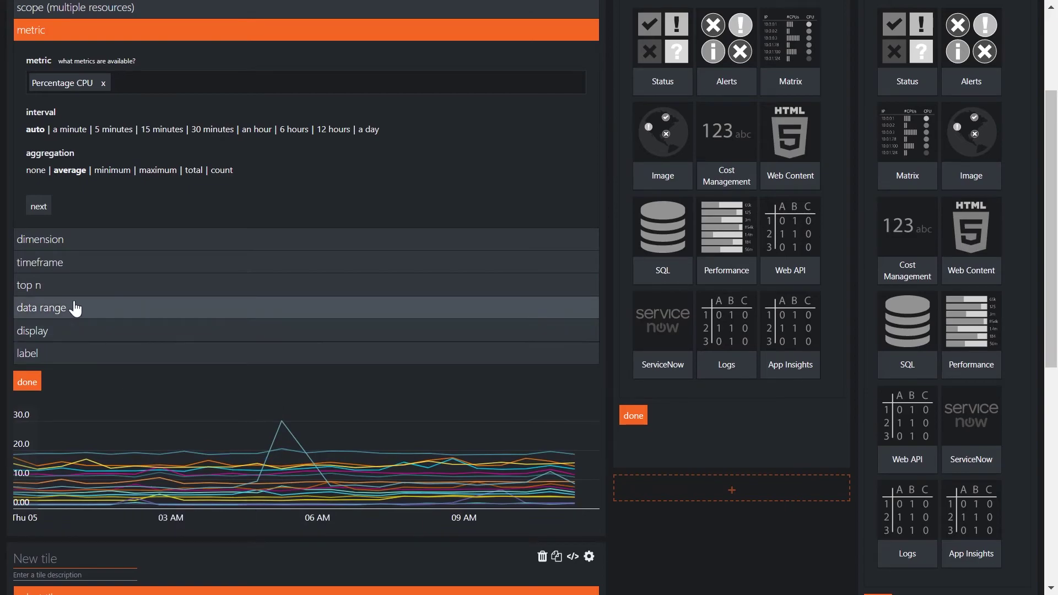
{"action": "left_click", "coordinate": [61, 292]}
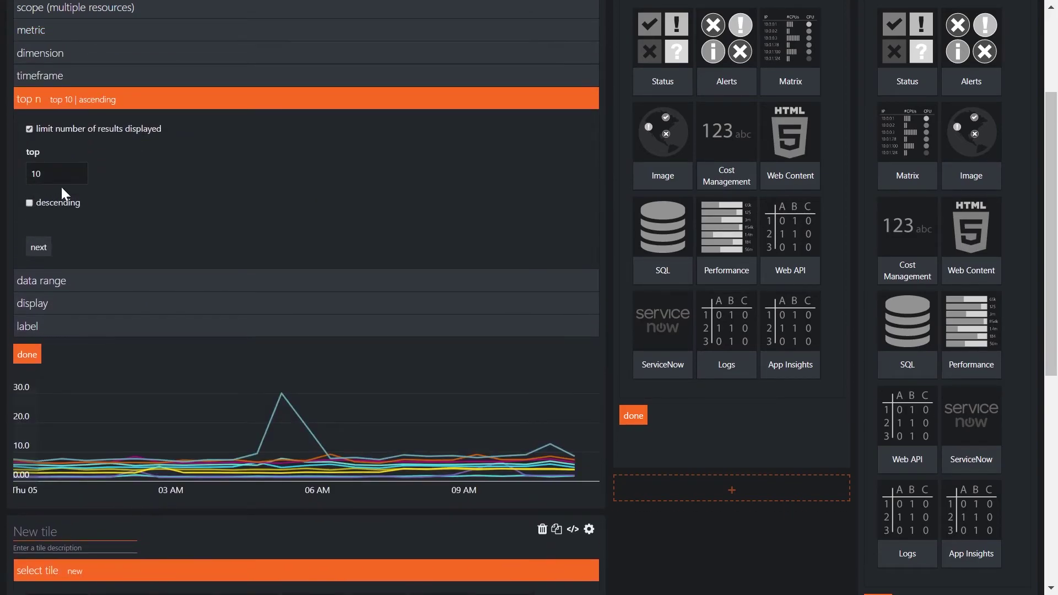
{"action": "left_click", "coordinate": [75, 174]}
{"action": "key", "text": "BackSpace"}
{"action": "key", "text": "BackSpace"}
{"action": "type", "text": "5"}
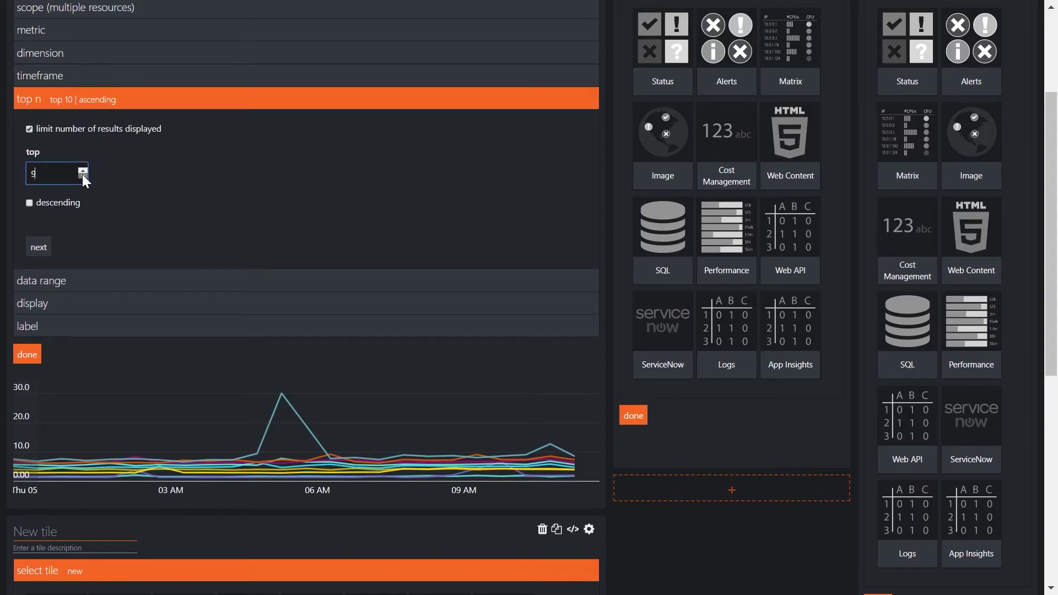
- Show the legend on the line graph, finish editing the tile and publish the dashboard
{"action": "left_click", "coordinate": [30, 330]}
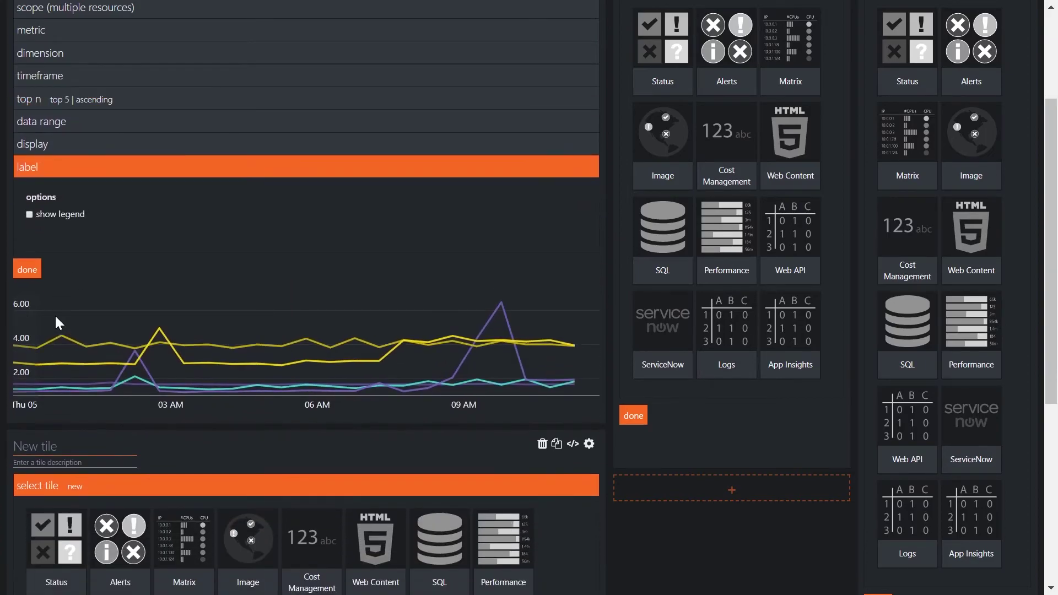
{"action": "left_click", "coordinate": [55, 217]}
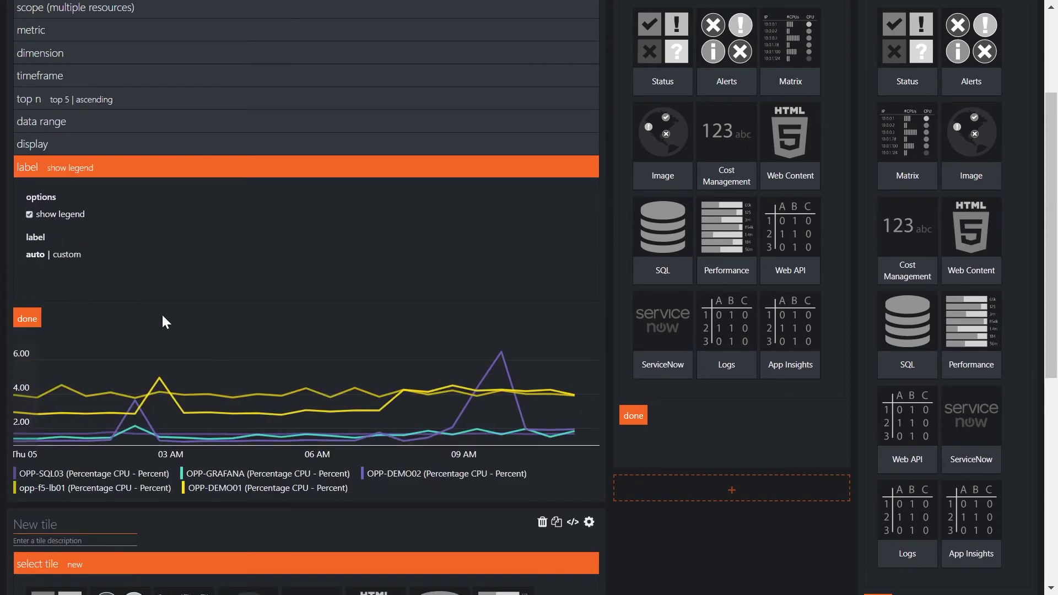
{"action": "left_click", "coordinate": [27, 318]}
{"action": "scroll", "coordinate": [217, 338], "scroll_direction": "up", "scroll_amount": 4}
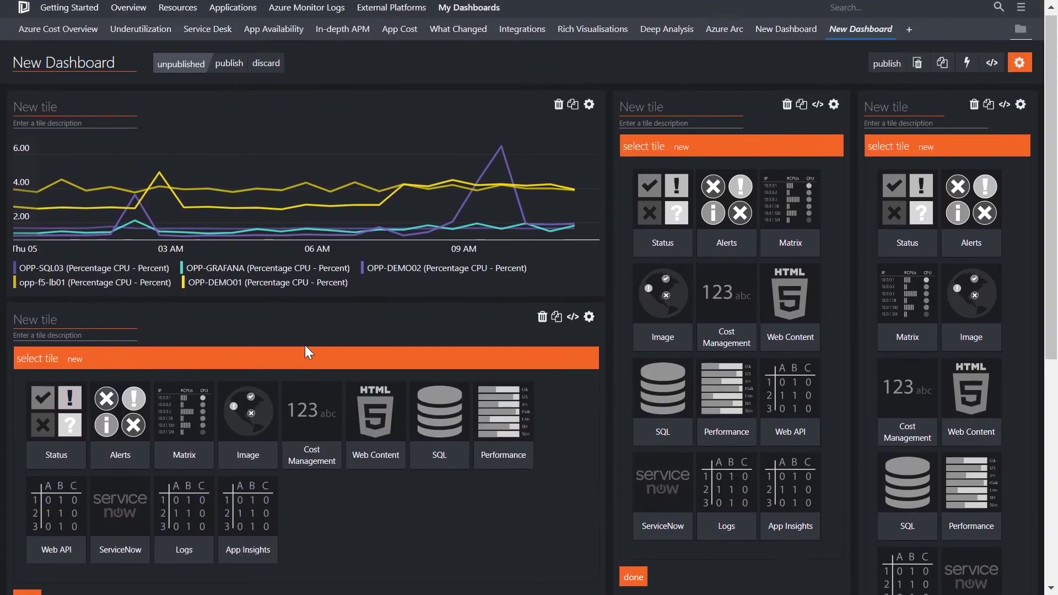
{"action": "left_click", "coordinate": [219, 68]}
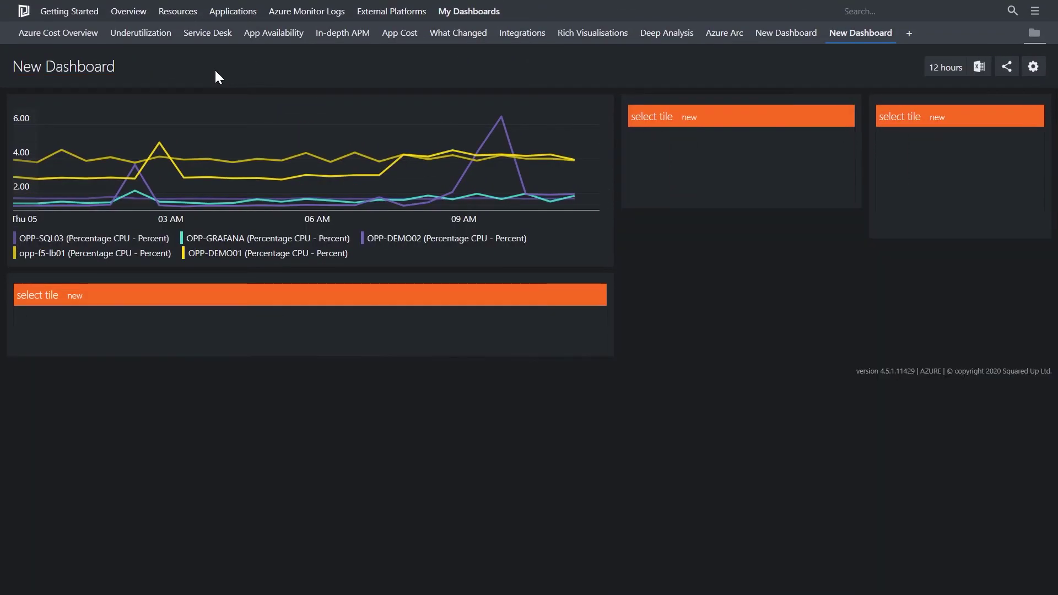